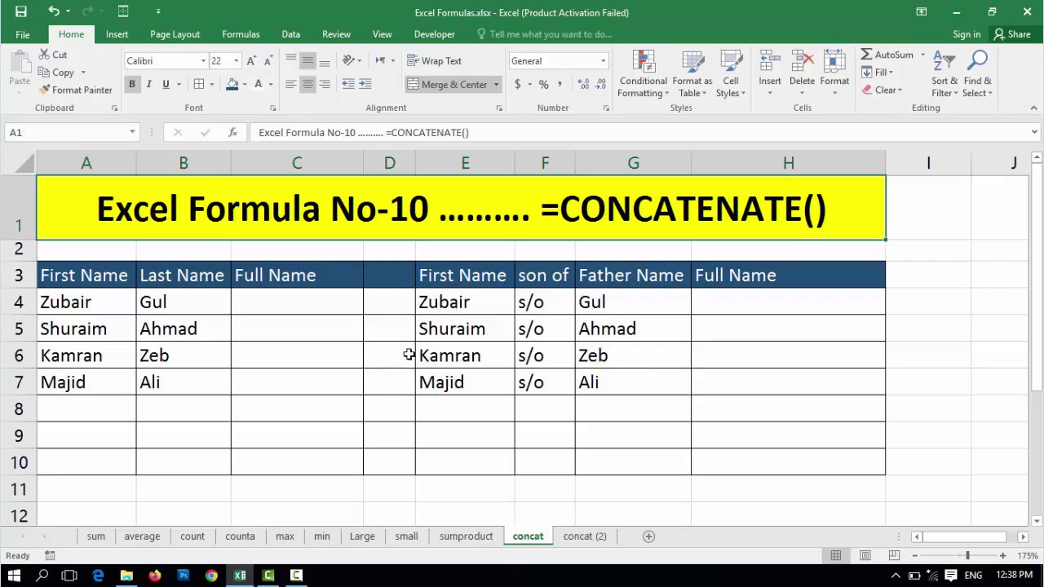
left_click(189, 308)
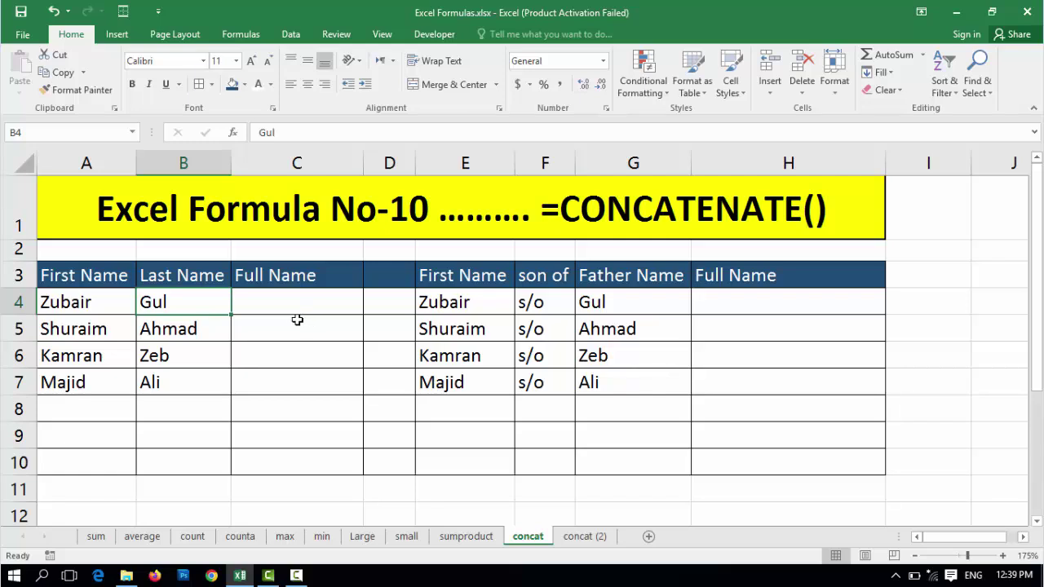
left_click_drag(86, 277, 101, 383)
left_click_drag(187, 287, 167, 383)
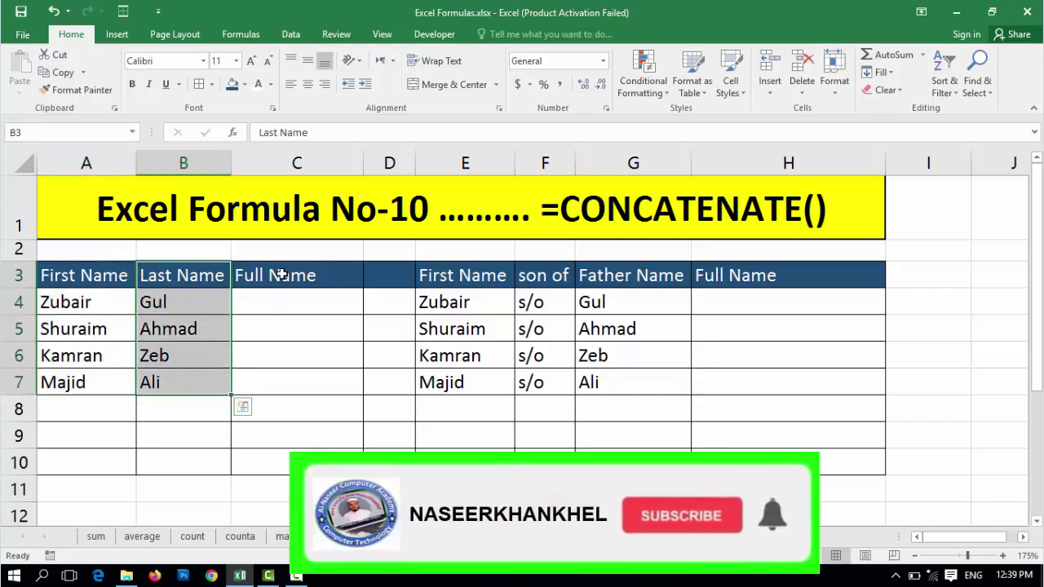
left_click_drag(281, 275, 287, 374)
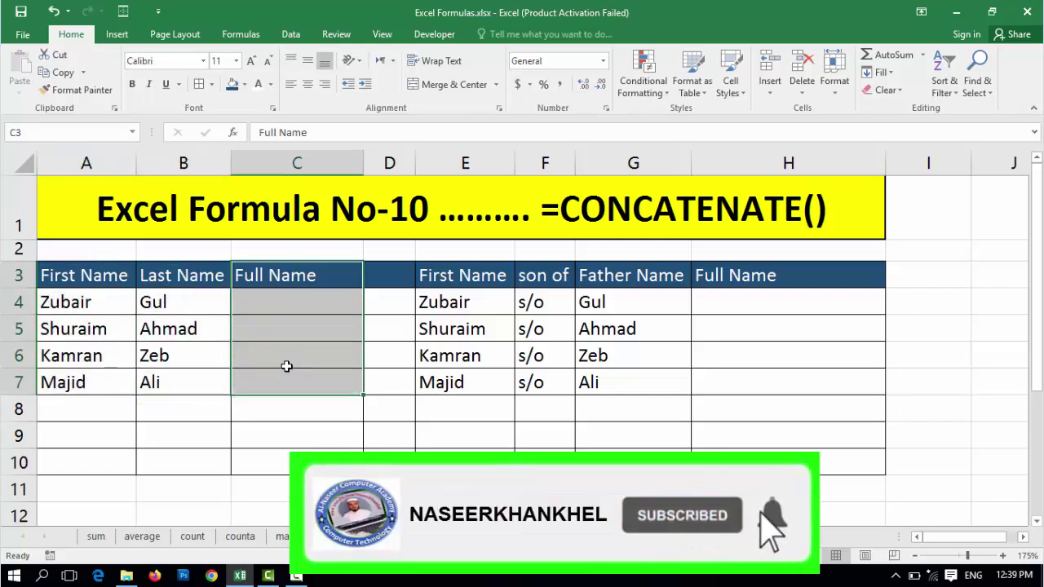
Enter =CONCATENATE(A4,B4) in C4 to join the first and last name
left_click(280, 303)
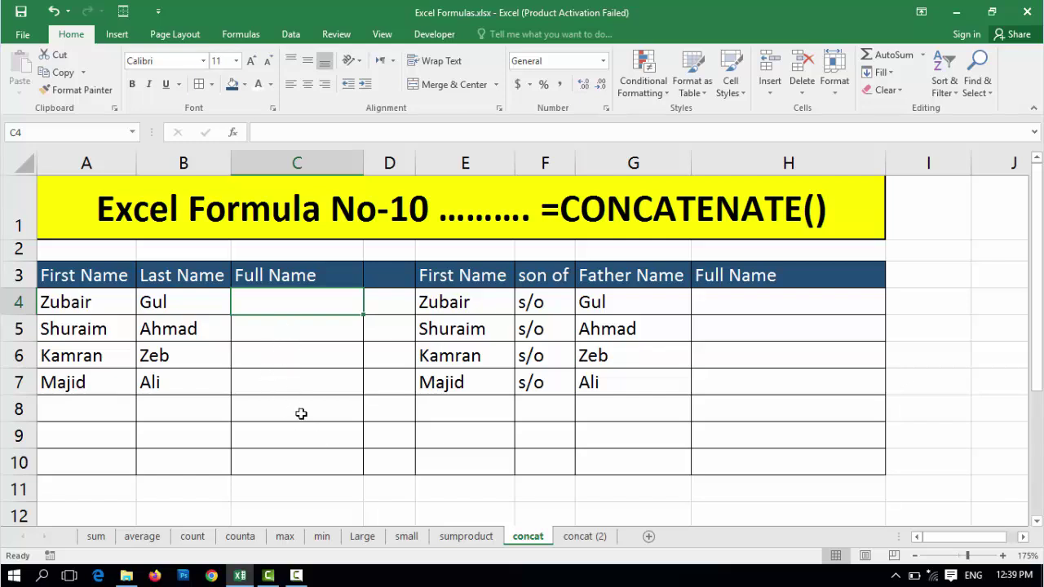
type("=")
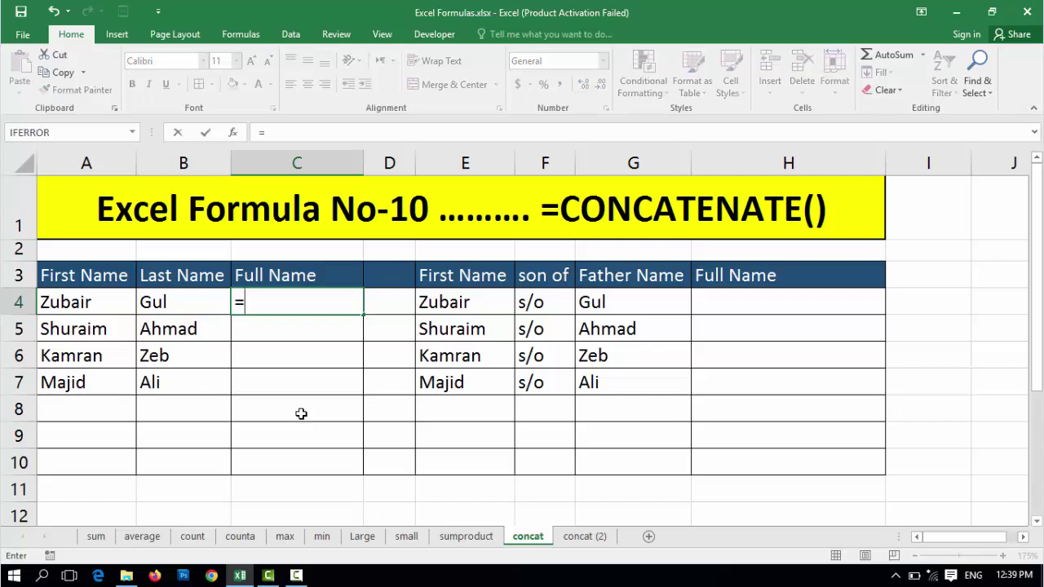
type("conc")
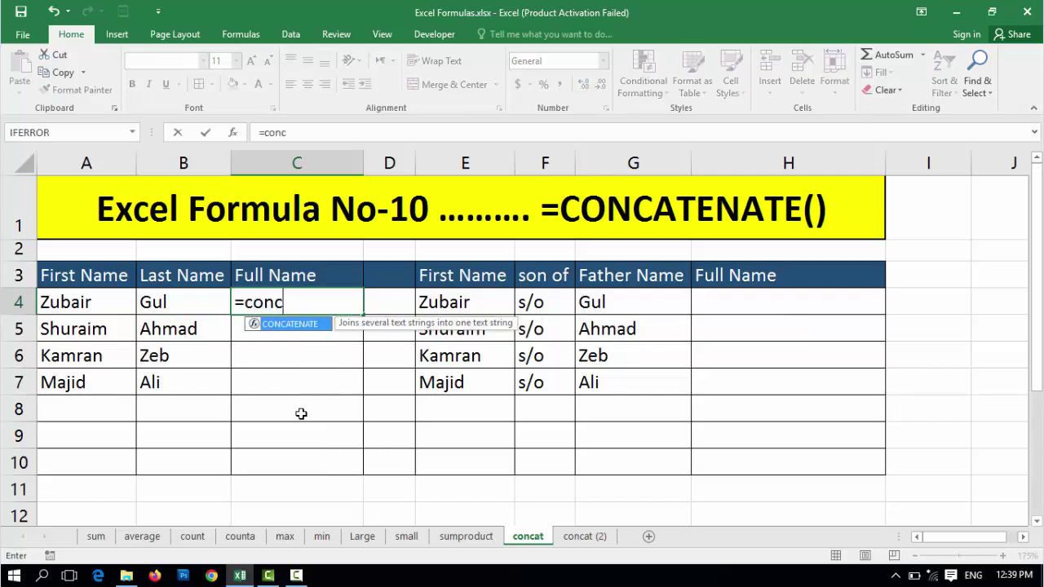
type("atenat")
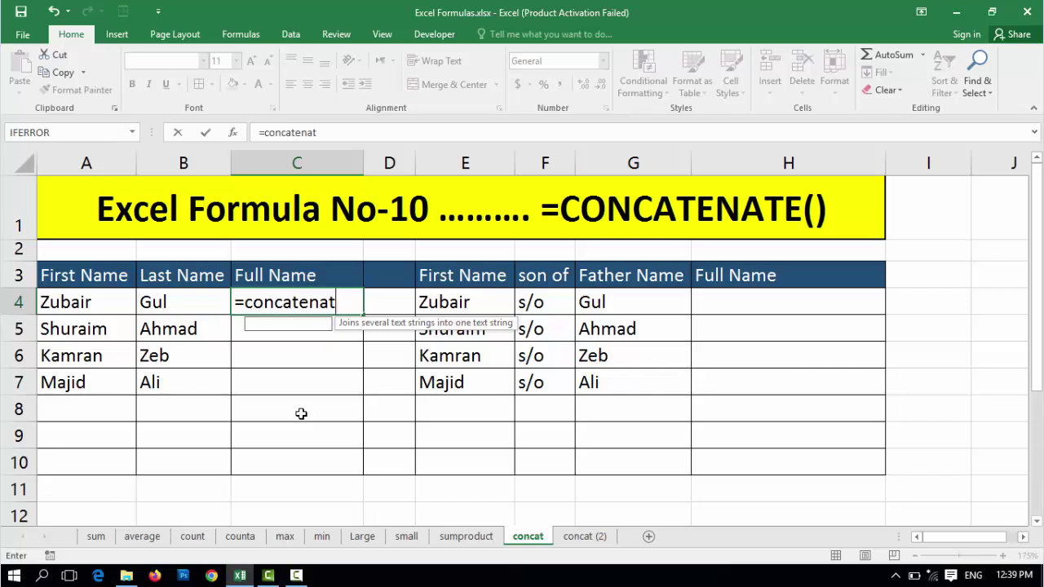
type("e(")
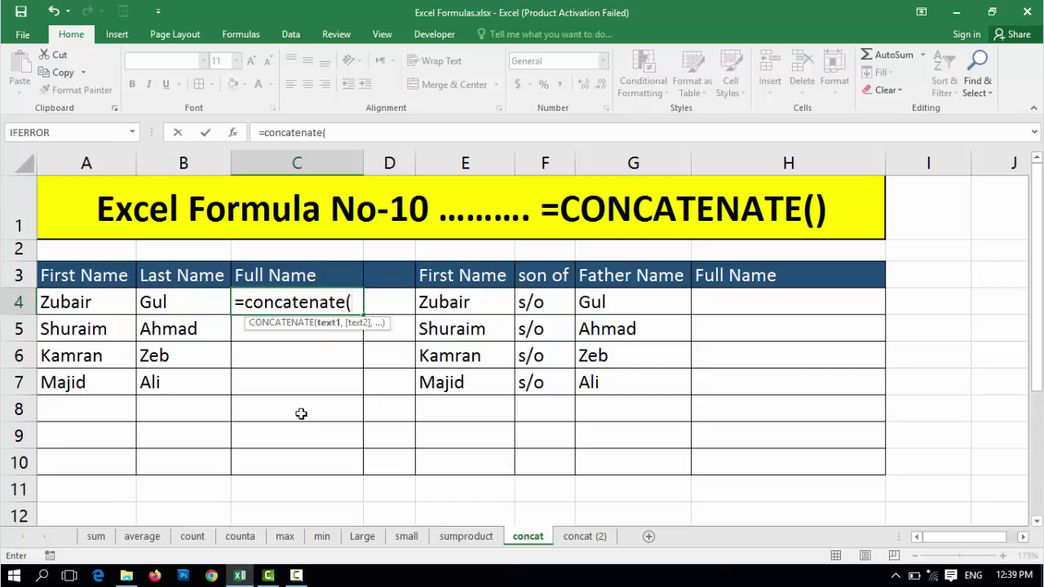
left_click(83, 304)
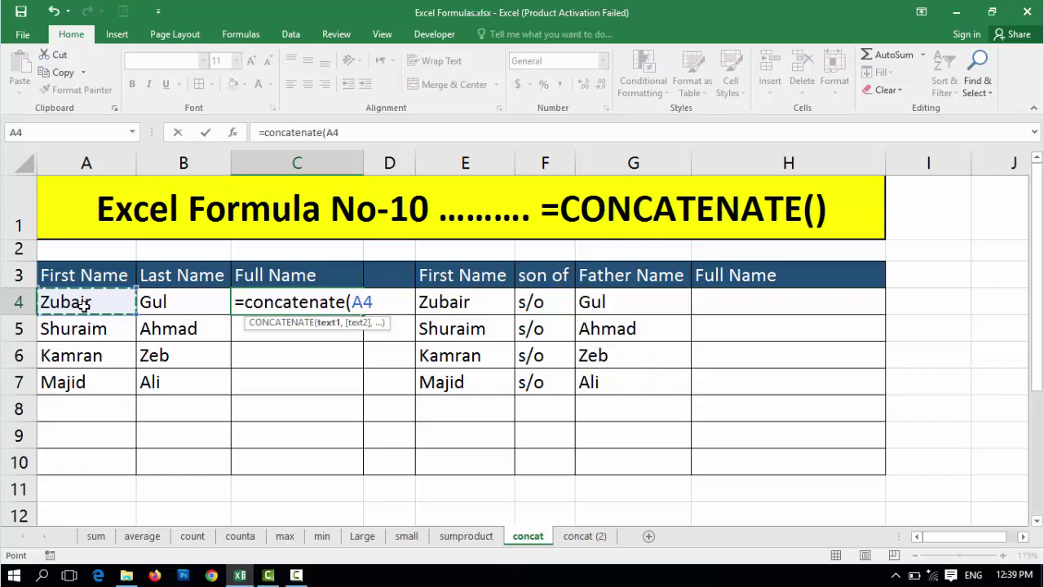
type(",")
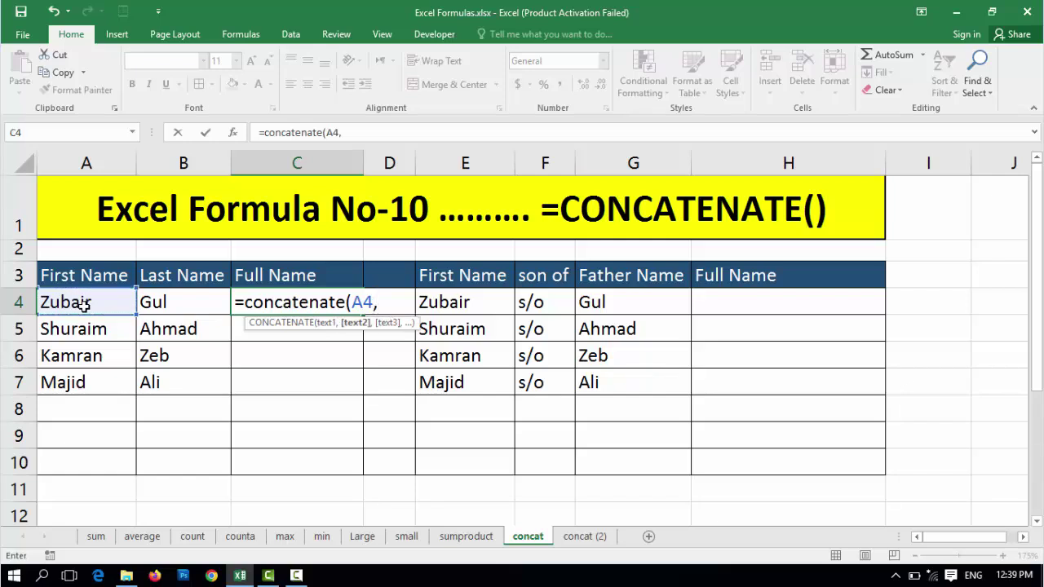
left_click(185, 307)
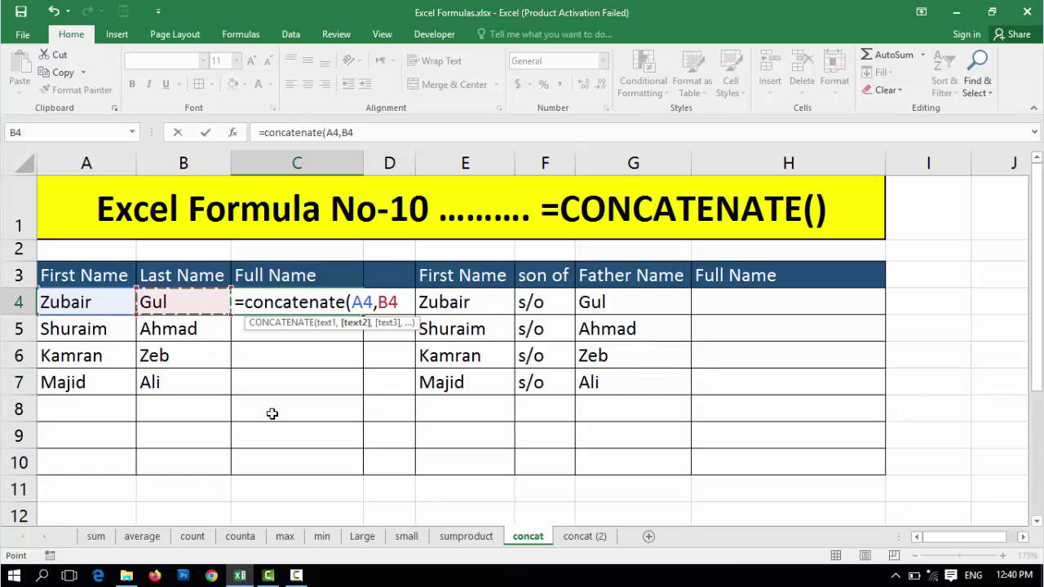
type(")")
key("Return")
Fill the formula in C4 down through C7 for the remaining names
left_click_drag(281, 303, 295, 376)
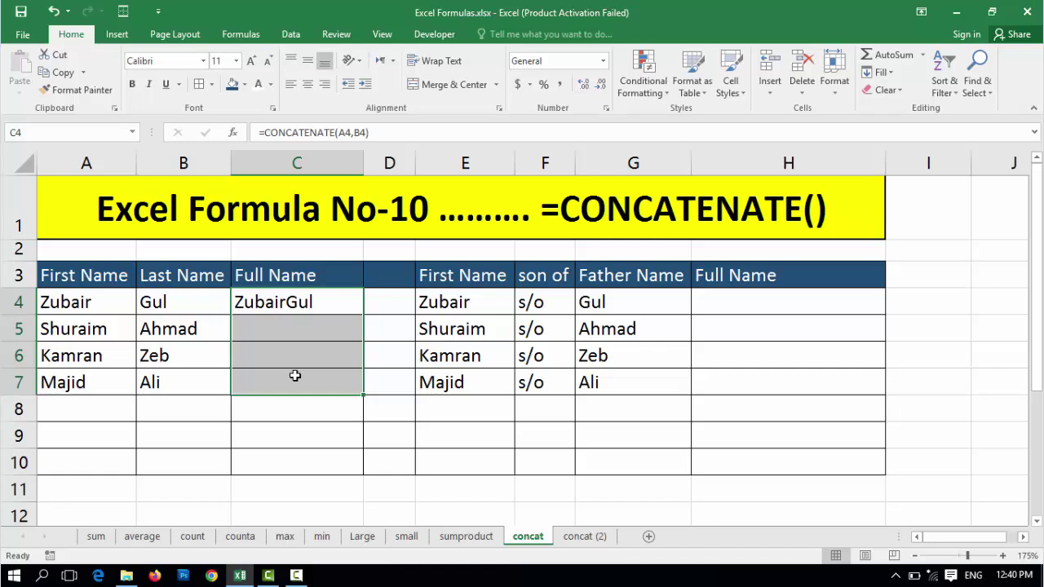
key("ctrl+d")
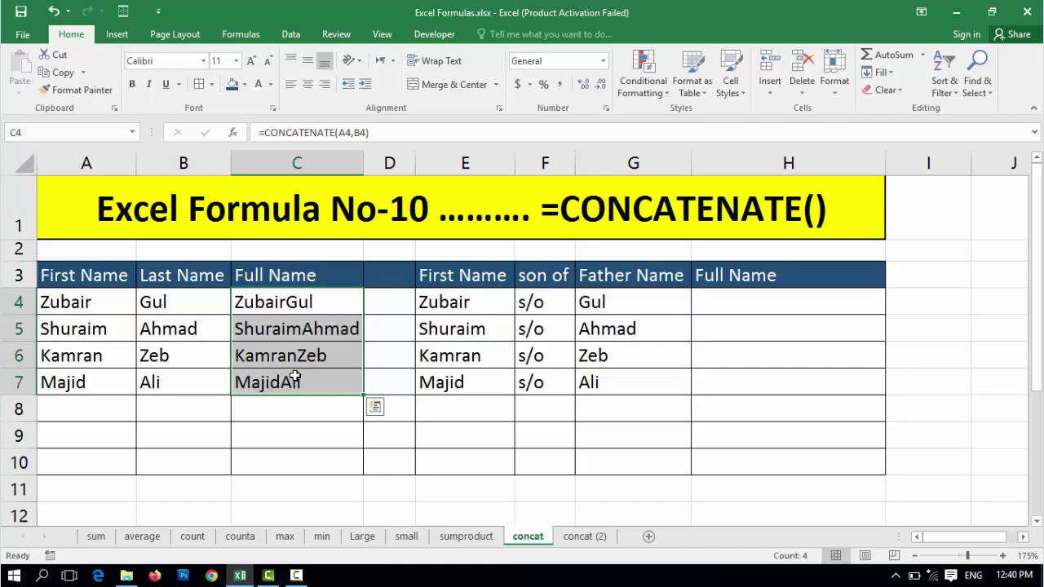
left_click(294, 376)
left_click(289, 302)
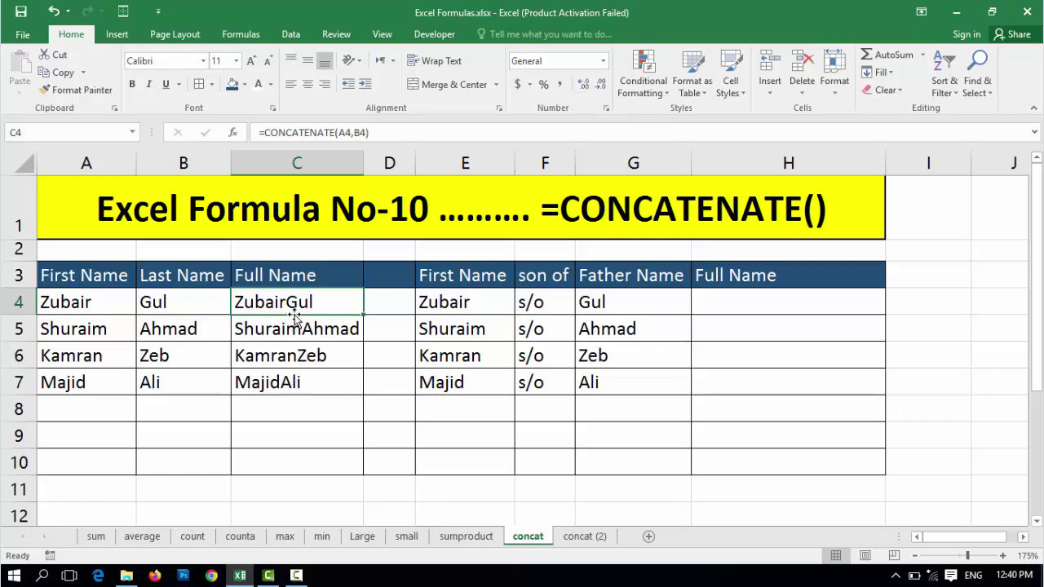
Add a trailing space to the first name in A4 and check the joined name in C4
left_click(87, 307)
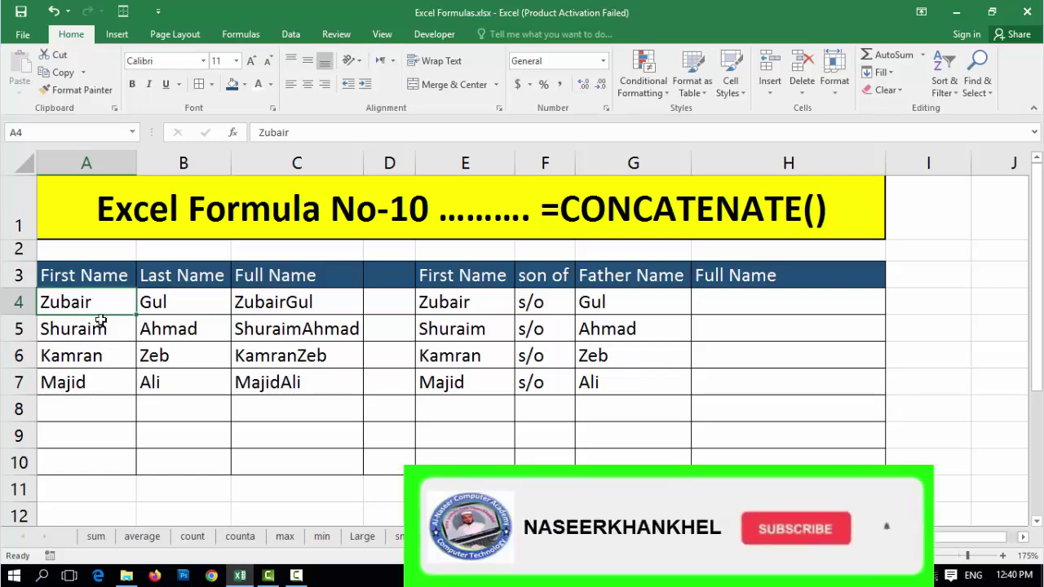
left_click_drag(167, 306, 173, 382)
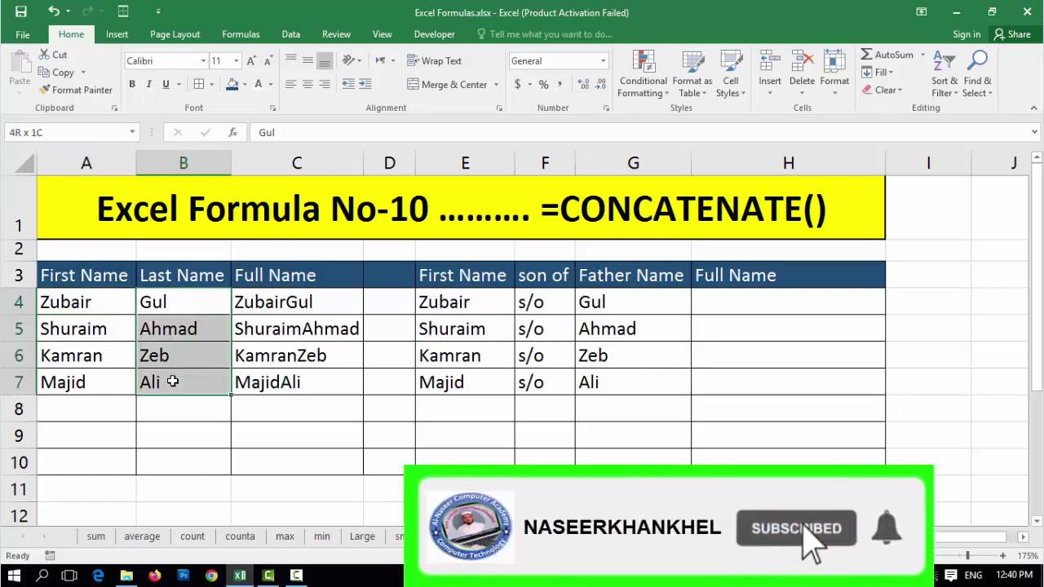
left_click(100, 301)
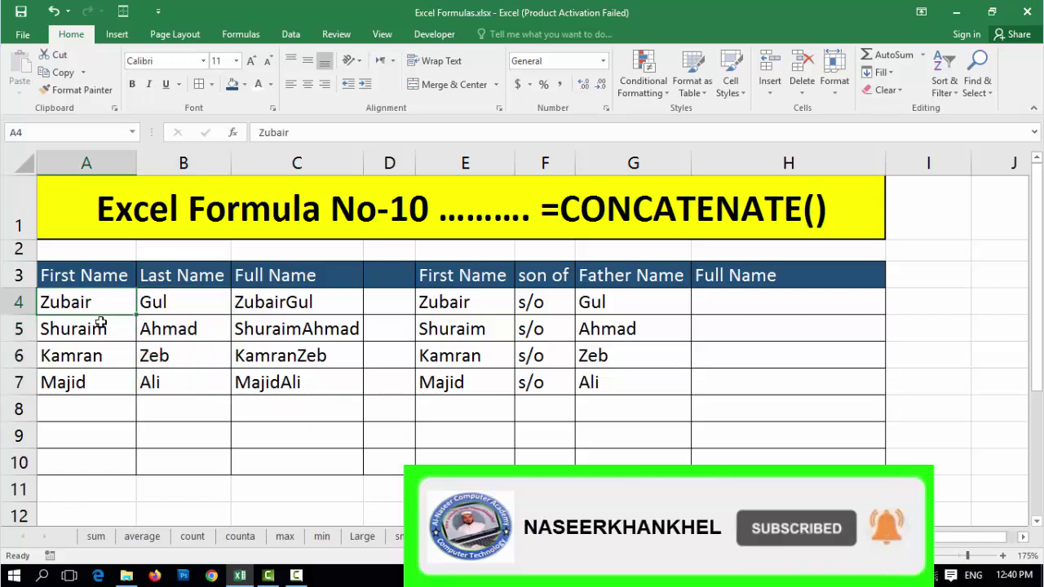
key("F2")
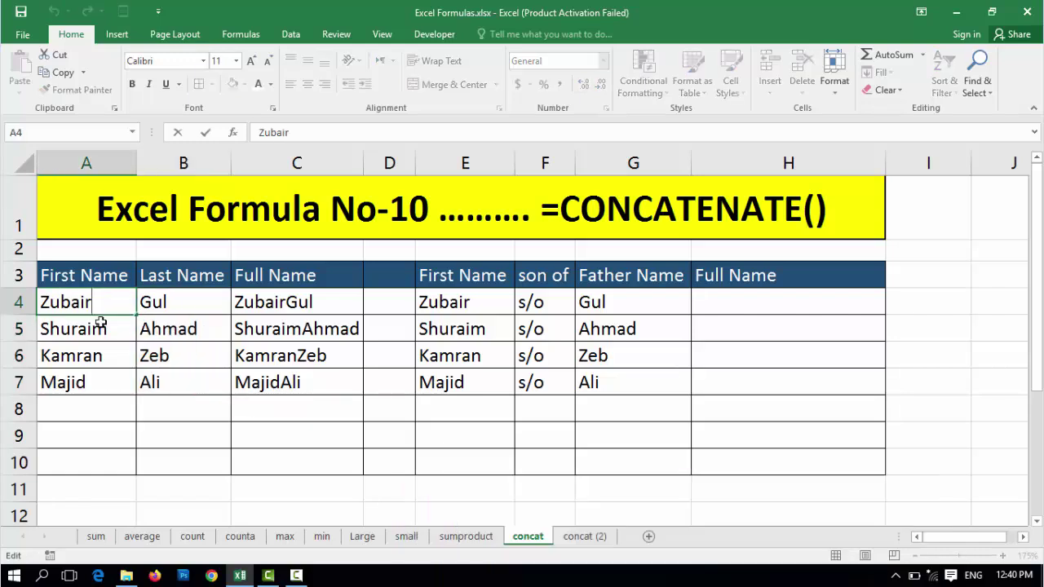
key("Return")
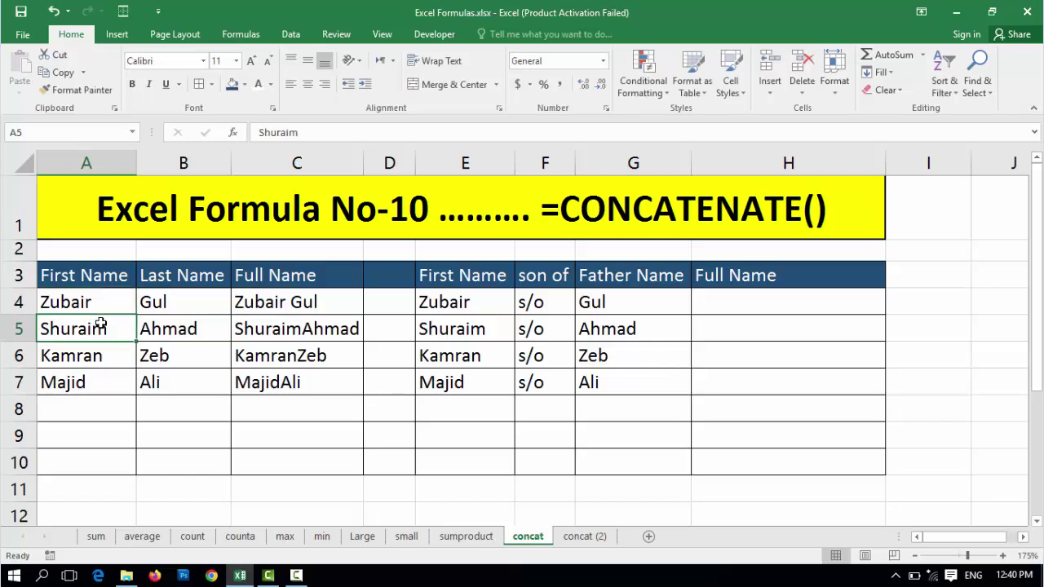
key("Up")
left_click(302, 305)
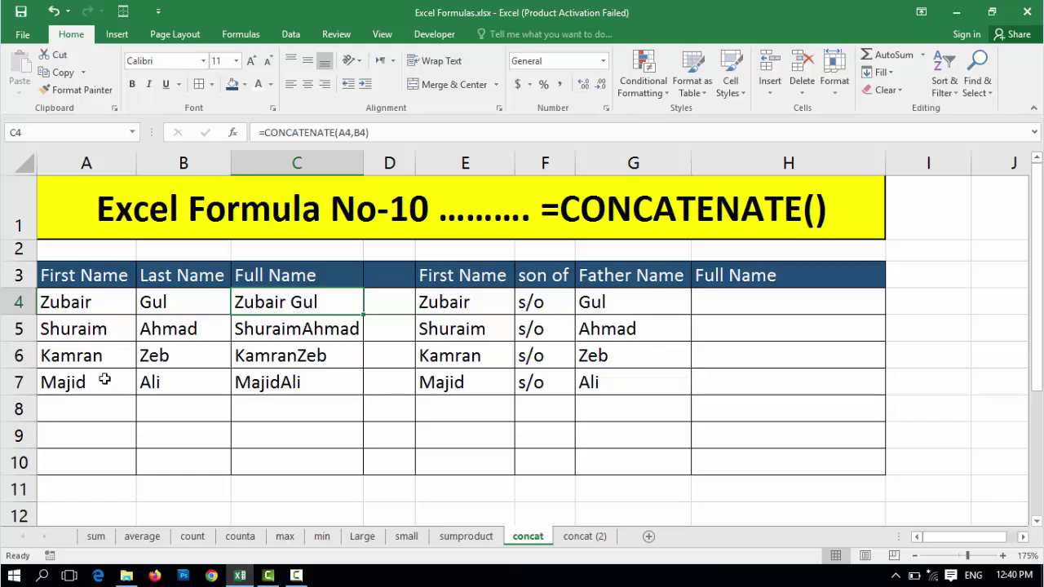
Remove the trailing space from the first name in A4
left_click(99, 306)
double_click(98, 306)
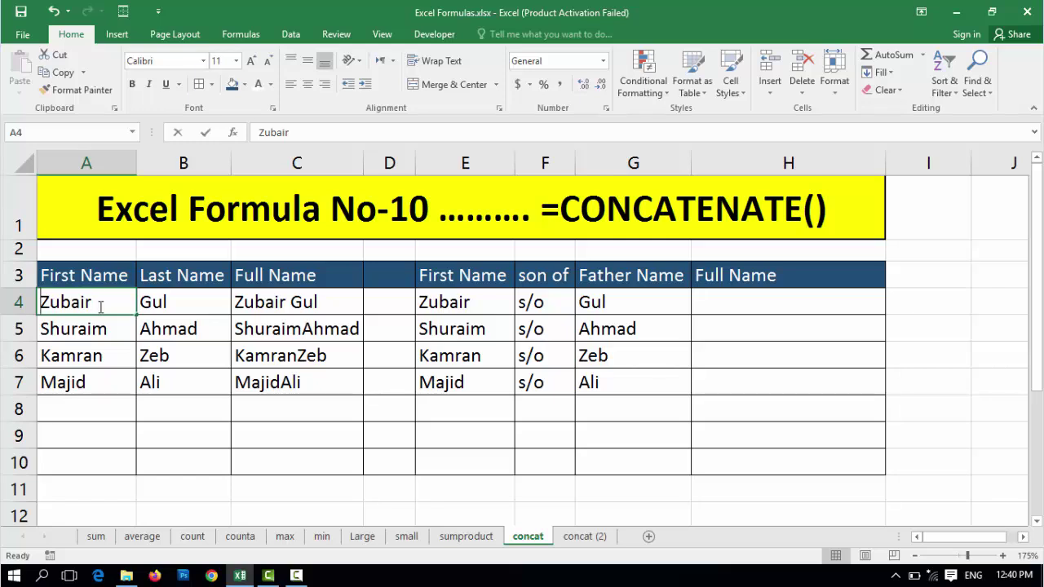
key("BackSpace")
key("Return")
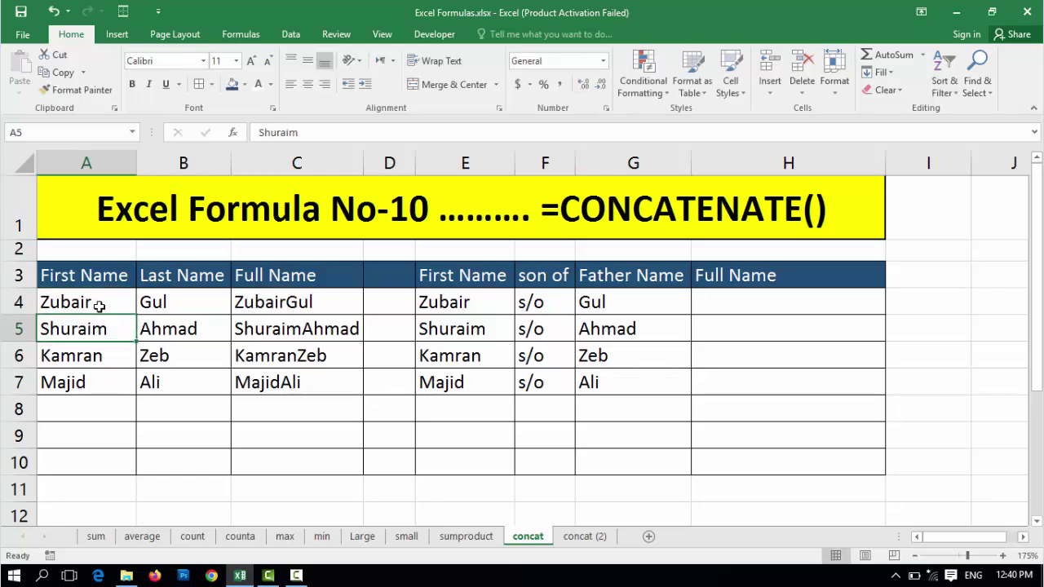
Undo the recent entries until the Full Name cells C4:C7 are empty
left_click_drag(280, 304, 295, 377)
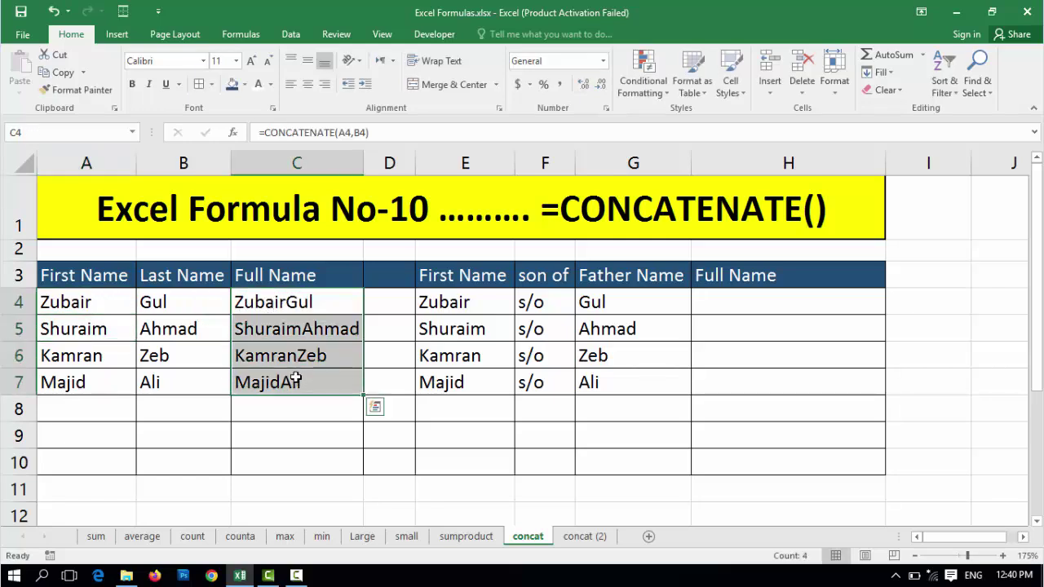
key("ctrl+z")
key("ctrl+z")
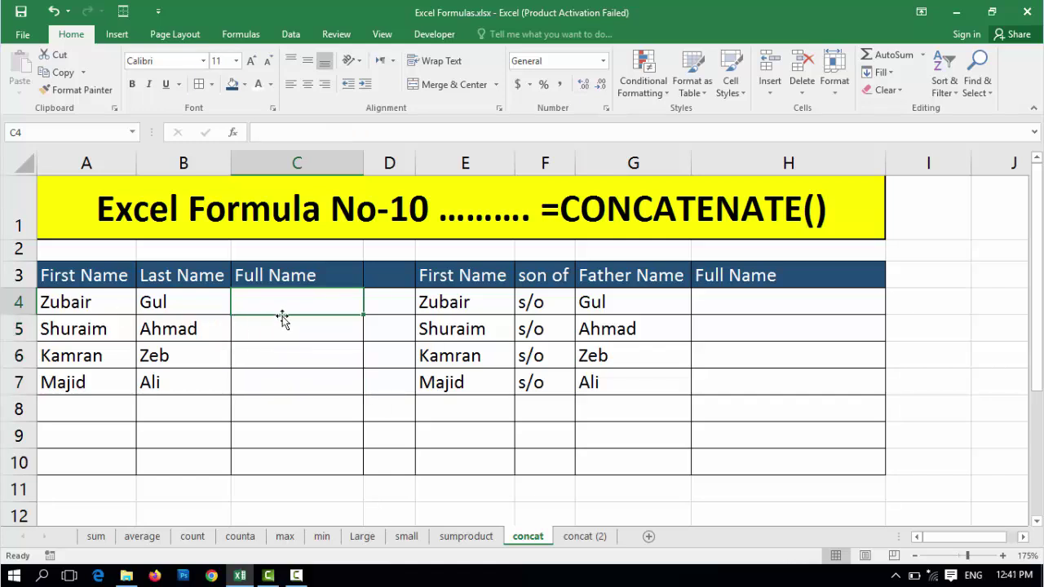
Enter =CONCATENATE(A4&" "&B4) in C4 to join the first and last name with a space
type("=")
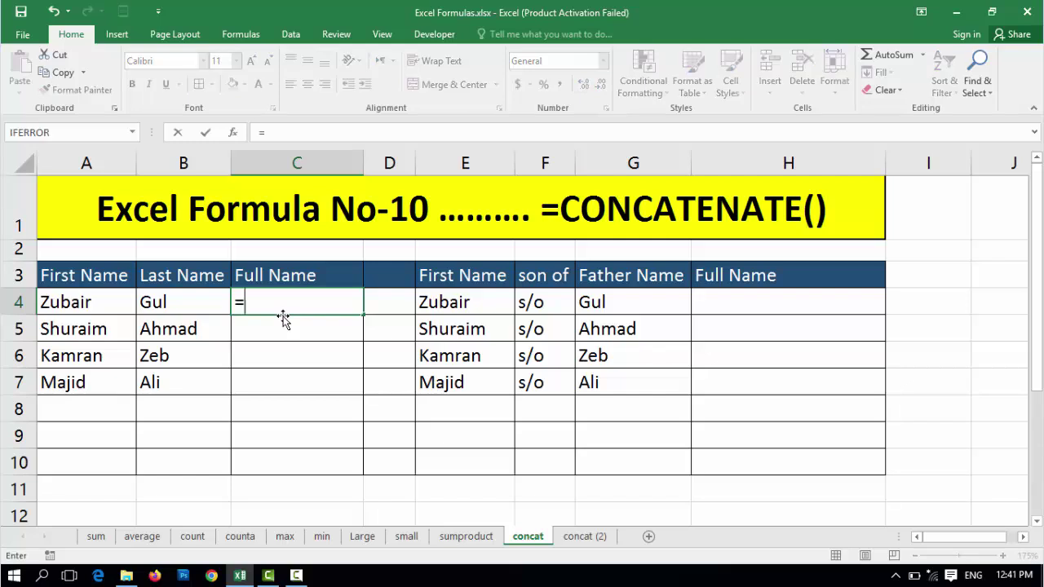
type("con")
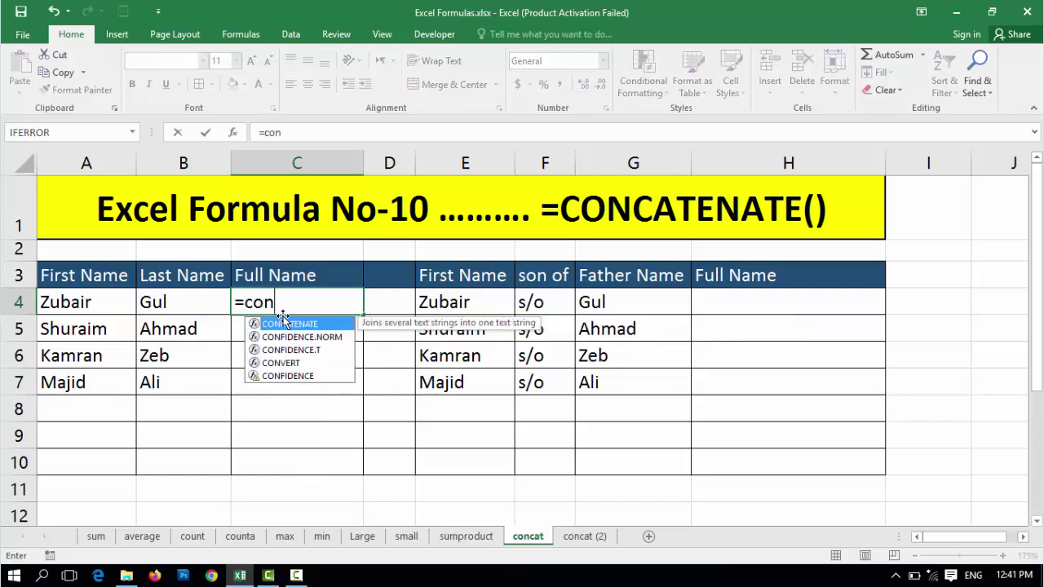
key("Tab")
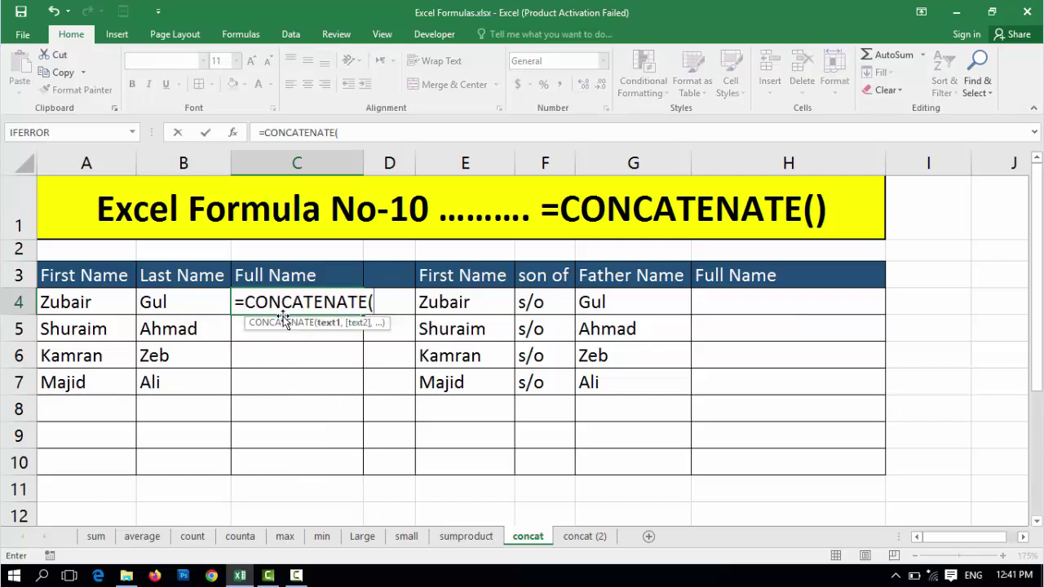
left_click(74, 305)
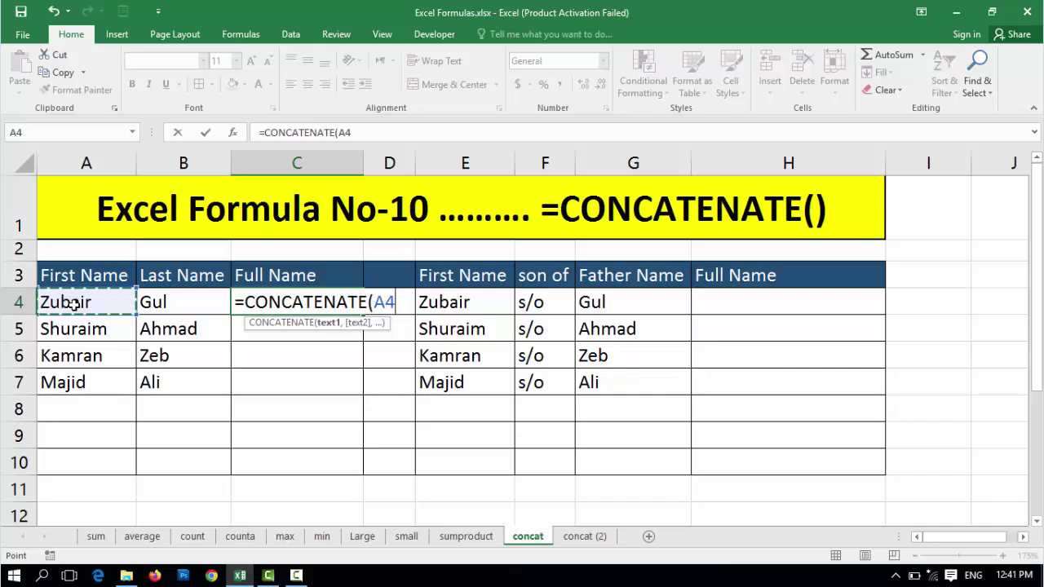
type("&")
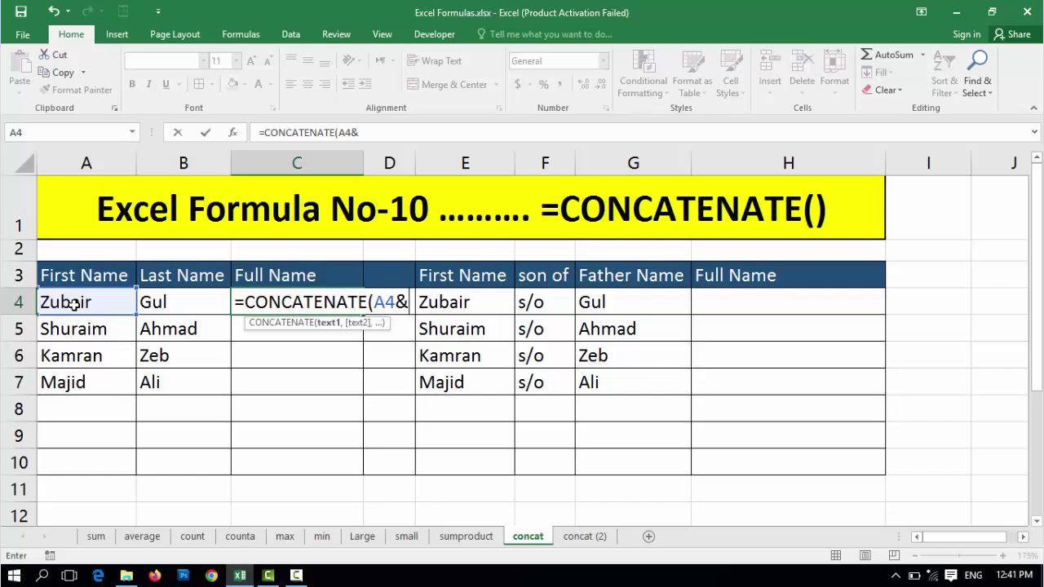
type("\"")
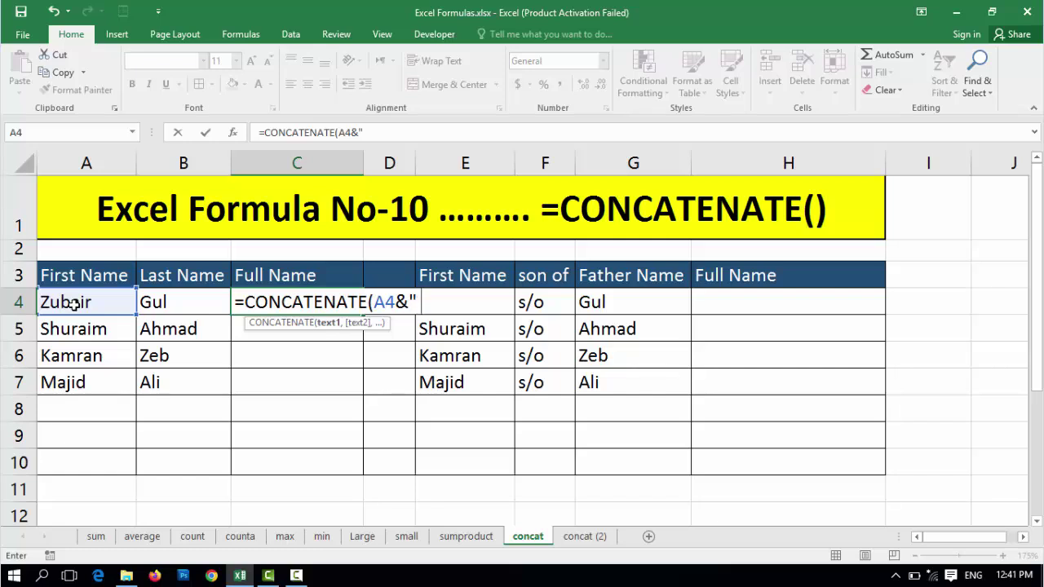
type("\"")
type("&")
left_click(169, 303)
type(")")
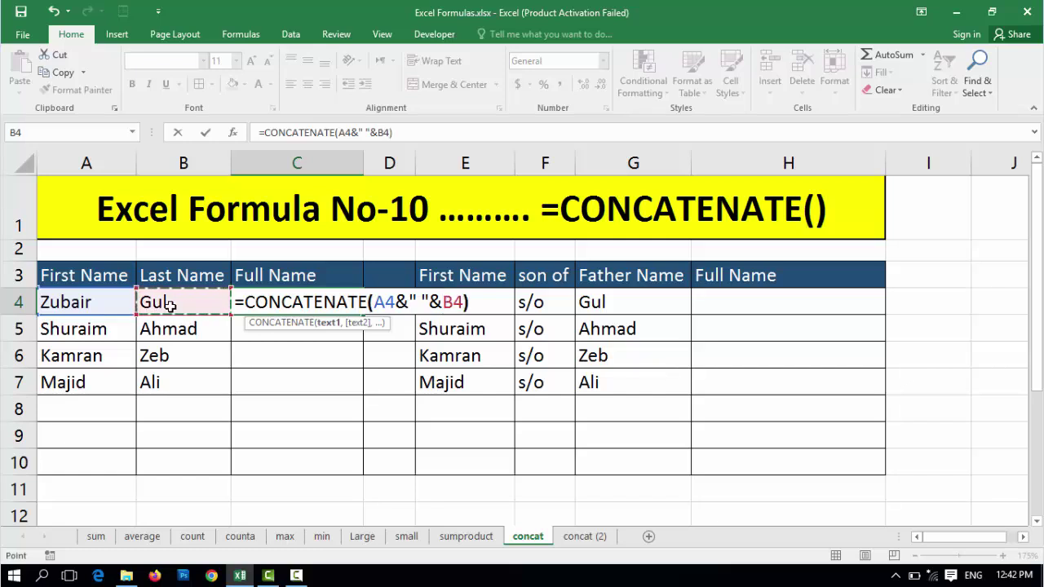
key("Return")
Fill the space-separated name formula from C4 down through C7
left_click(289, 304)
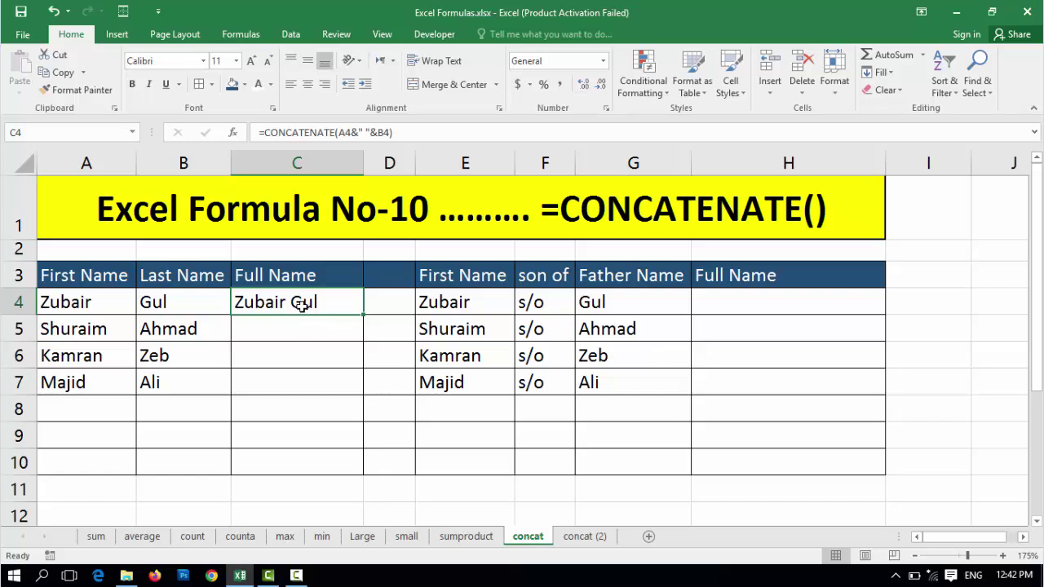
left_click_drag(302, 304, 312, 388)
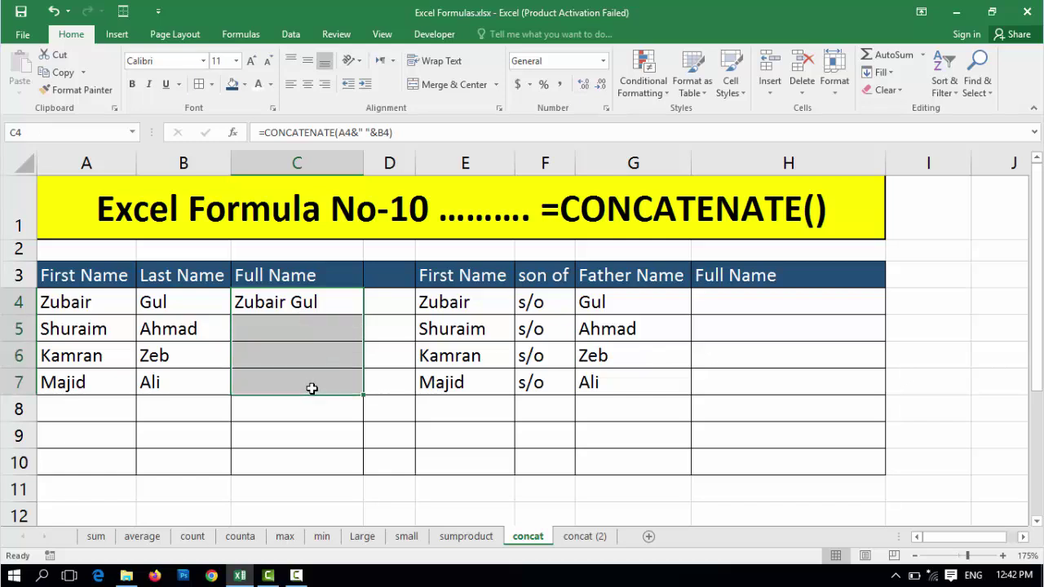
key("ctrl+d")
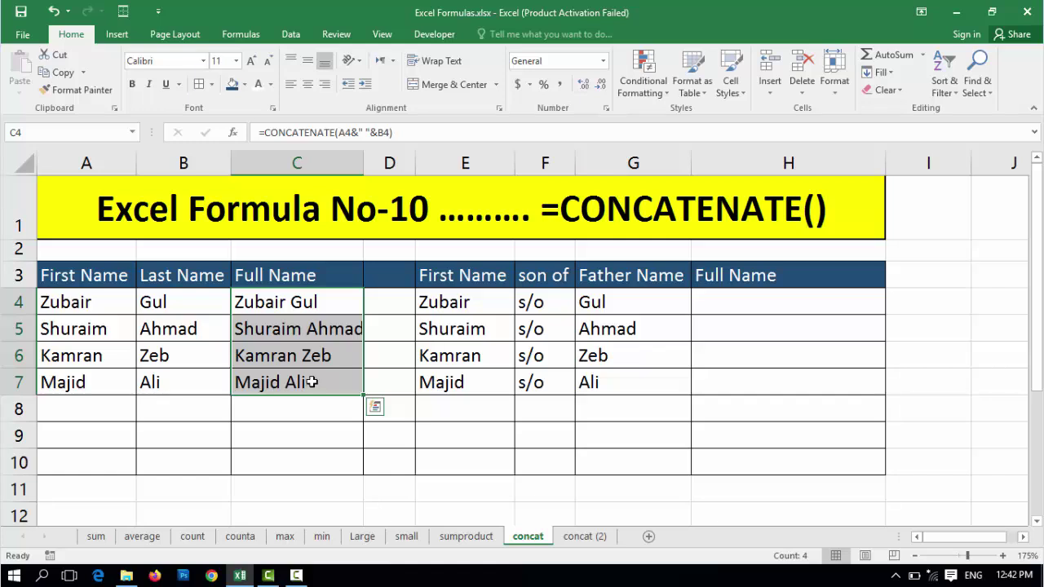
left_click(316, 378)
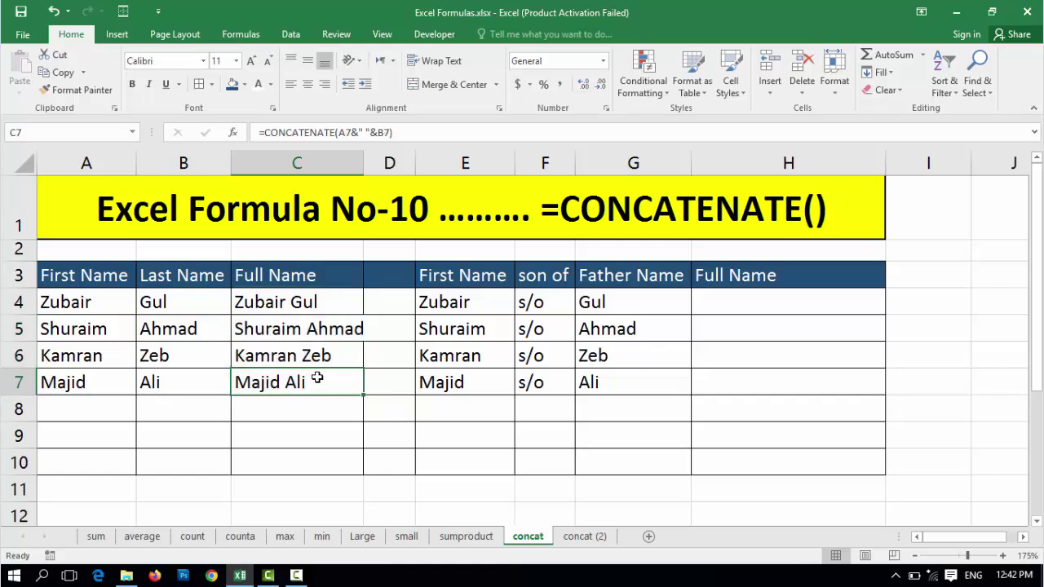
Review the joined names in column C and the Name, son of and Father Name columns of the second table
left_click(266, 326)
left_click(276, 351)
left_click(281, 387)
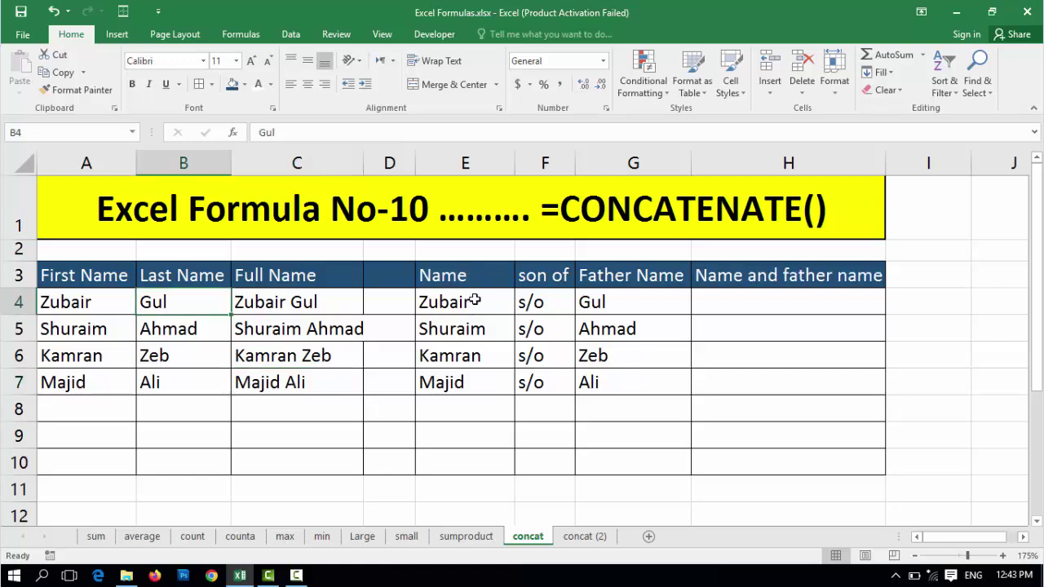
left_click_drag(445, 281, 765, 394)
left_click(766, 394)
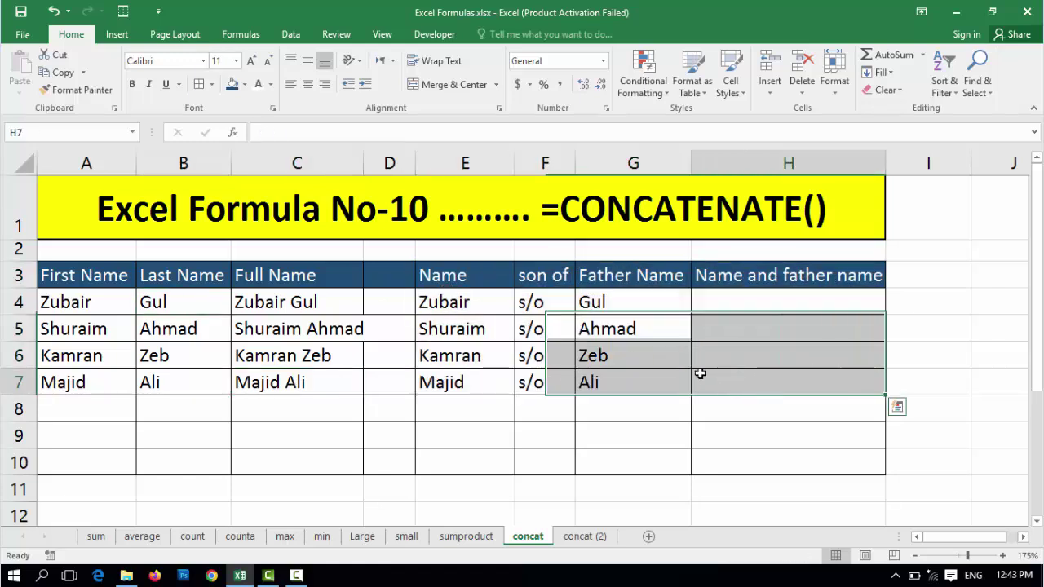
left_click_drag(466, 275, 490, 373)
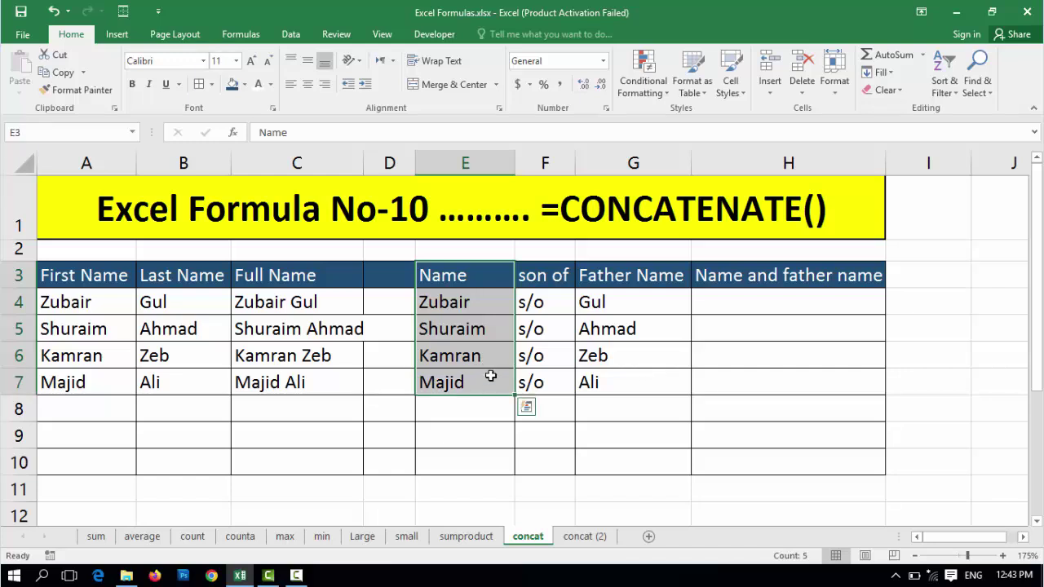
left_click_drag(543, 282, 546, 373)
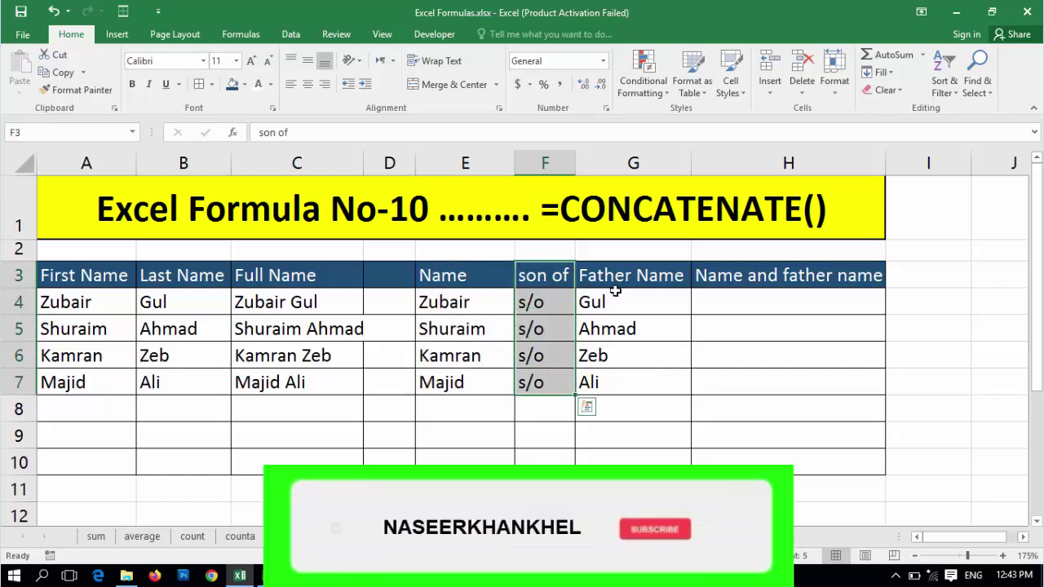
left_click_drag(615, 294, 642, 375)
Enter =CONCATENATE(E4,F4,G4) in H4 to join the name, s/o and father name
left_click(735, 304)
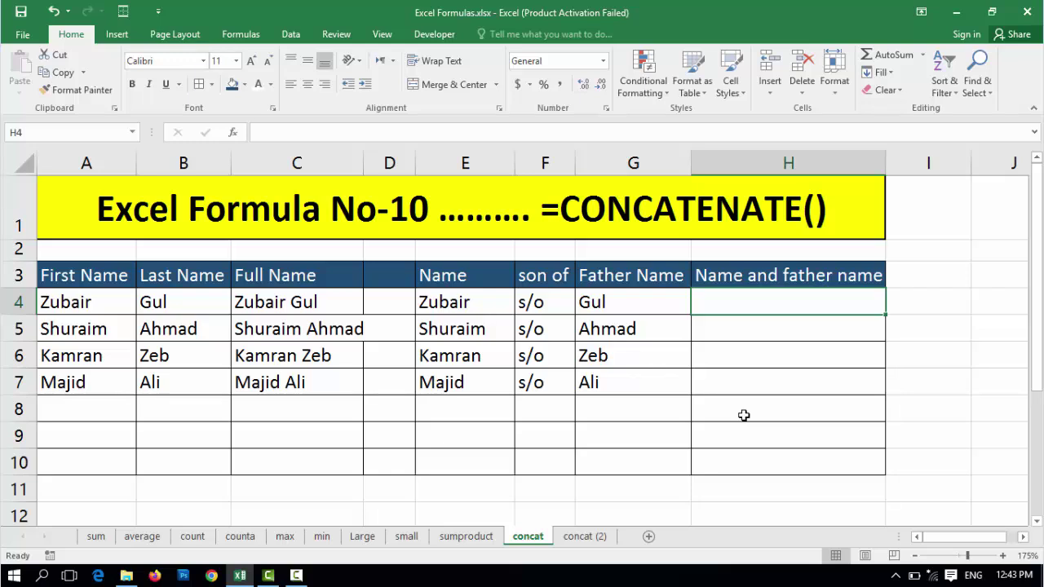
type("=")
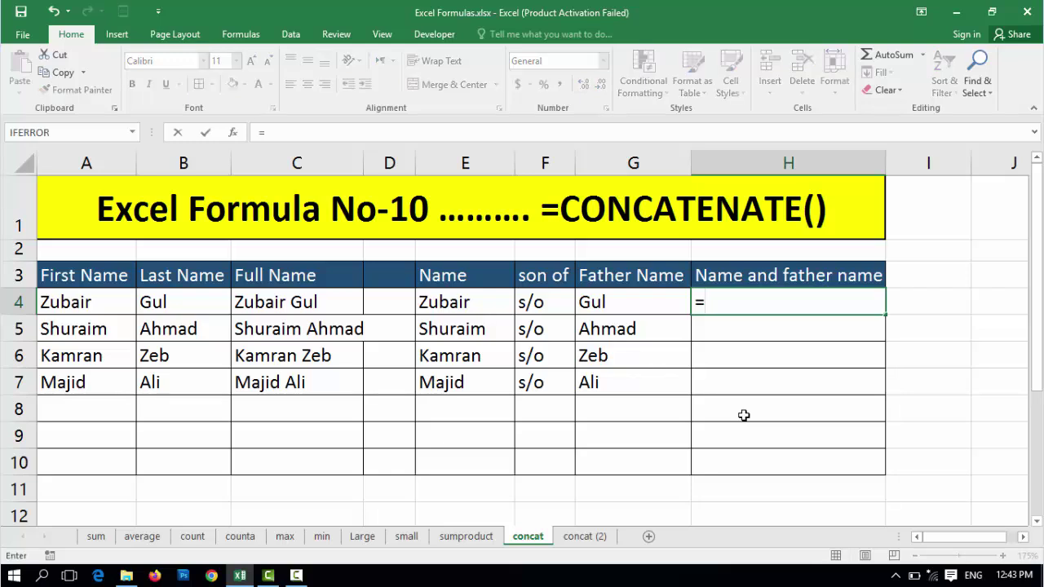
type("con")
key("Tab")
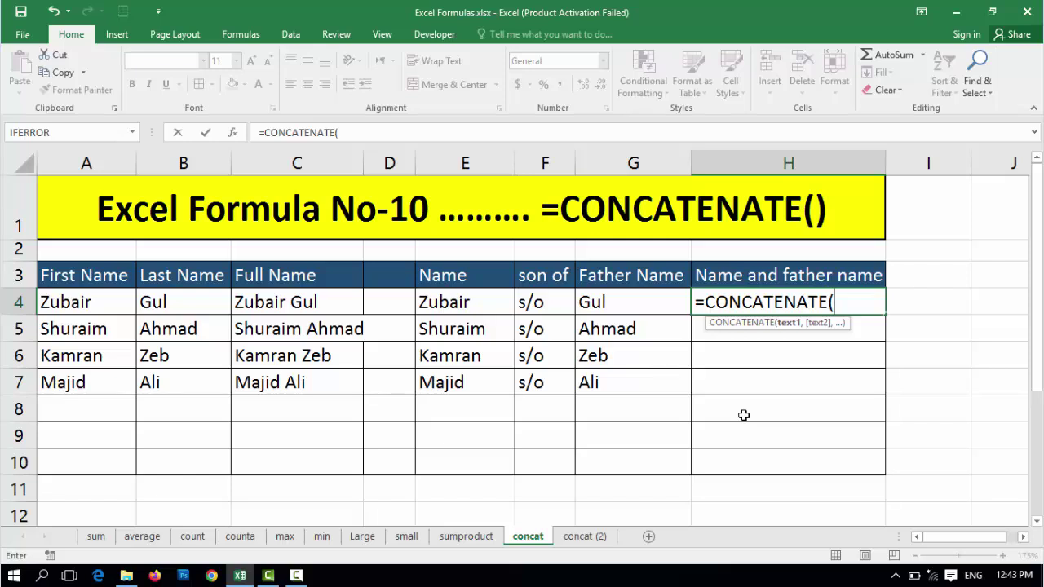
left_click(451, 303)
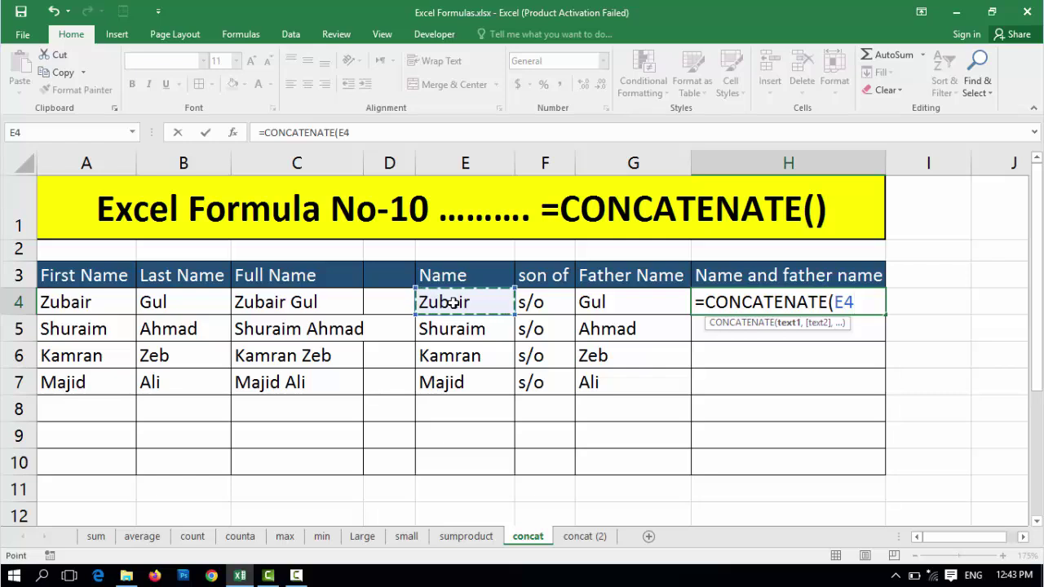
type(",")
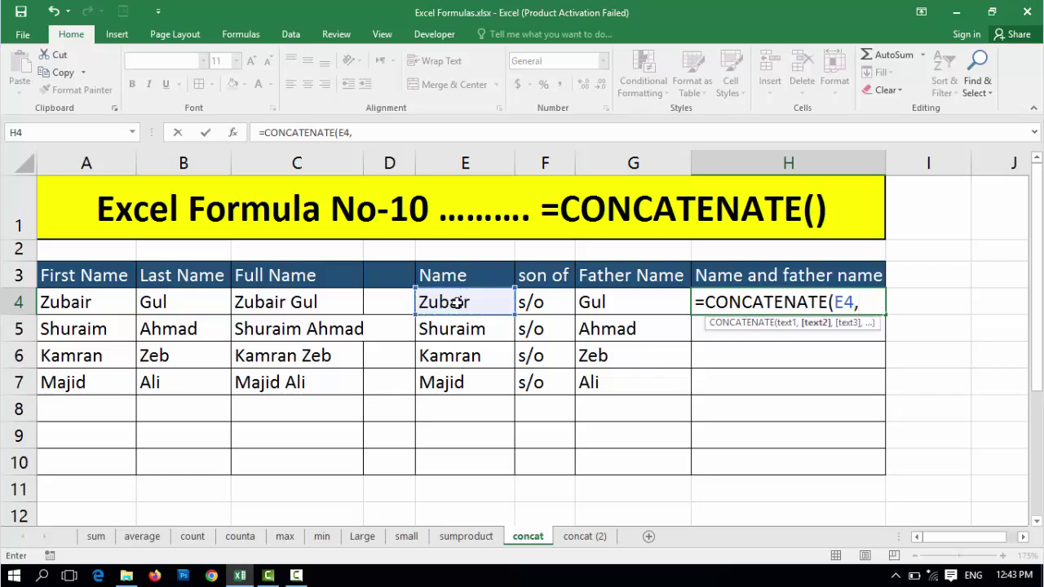
left_click(539, 307)
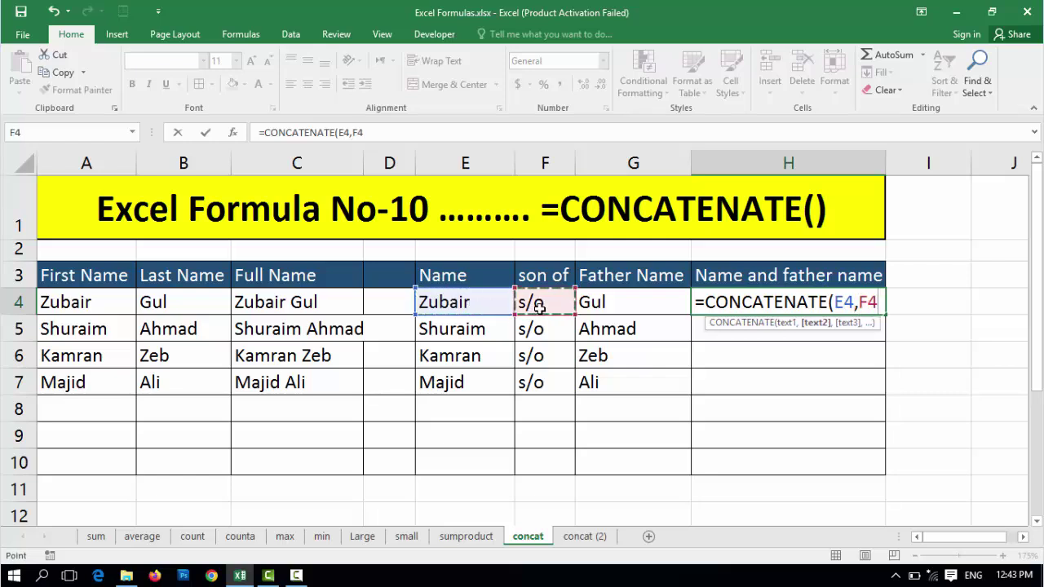
type(",")
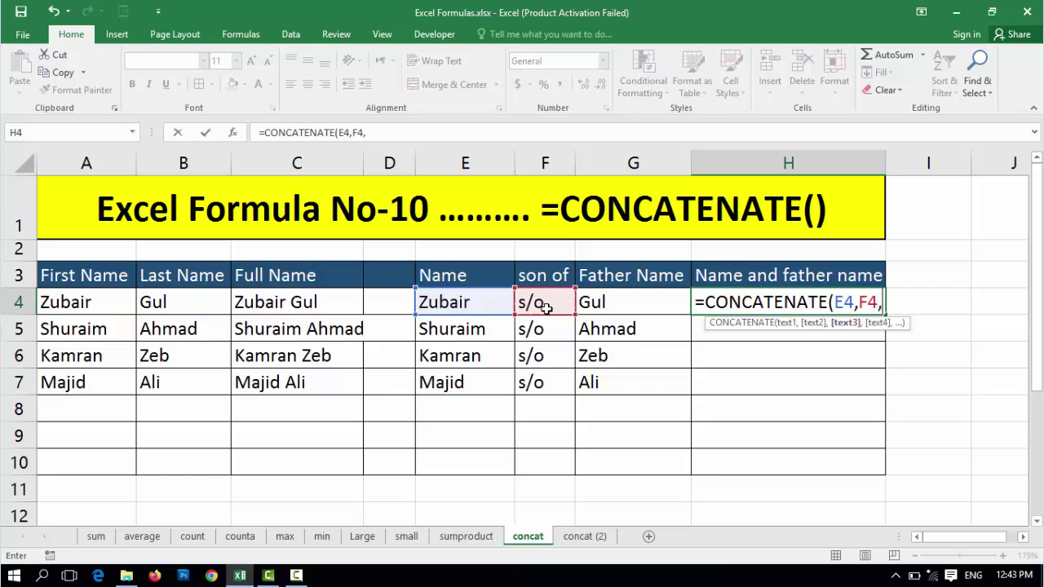
left_click(615, 306)
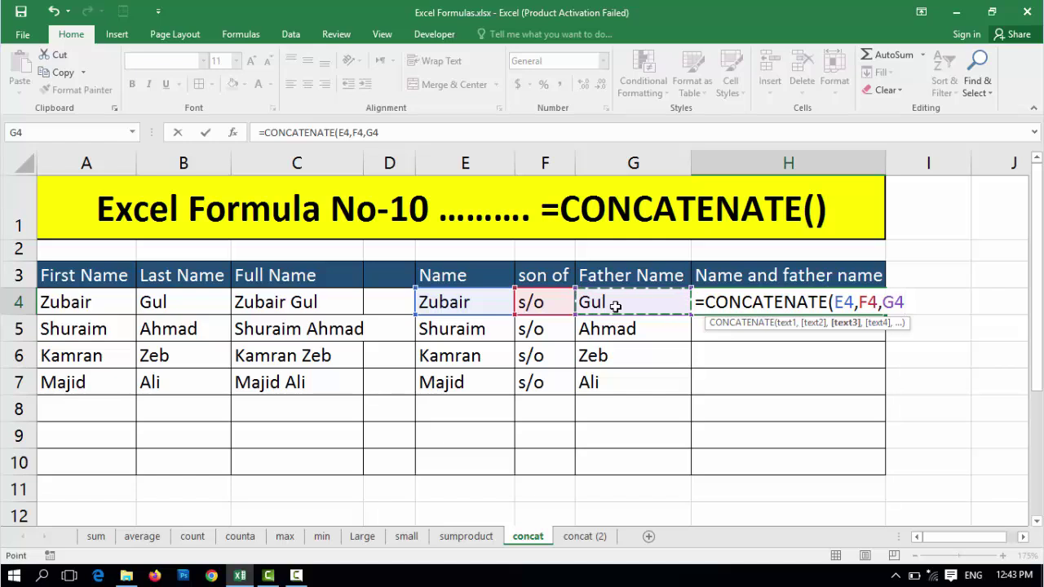
type(")")
key("Return")
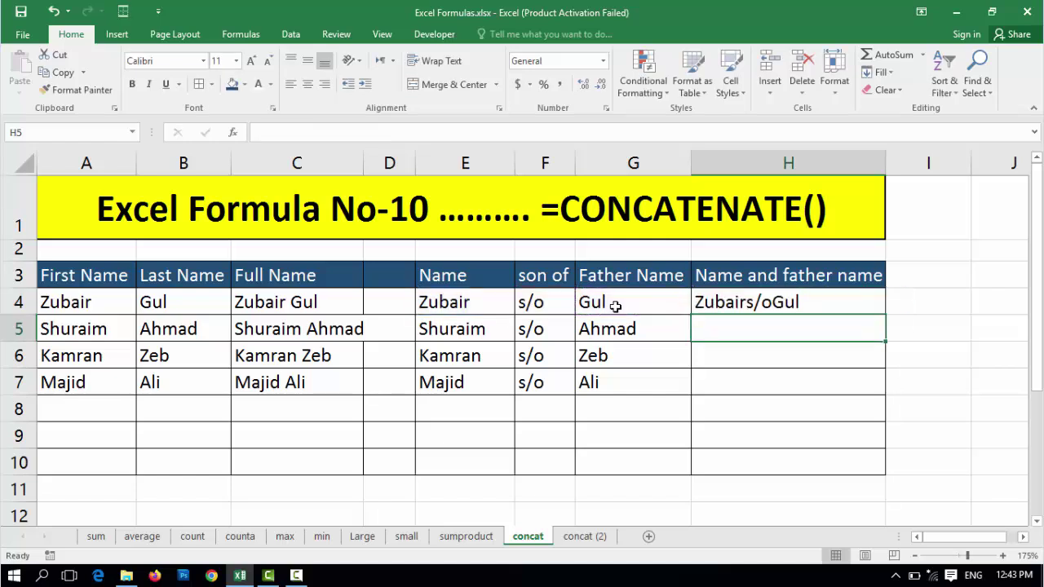
Add a space before and after the s/o text in F4
left_click(748, 310)
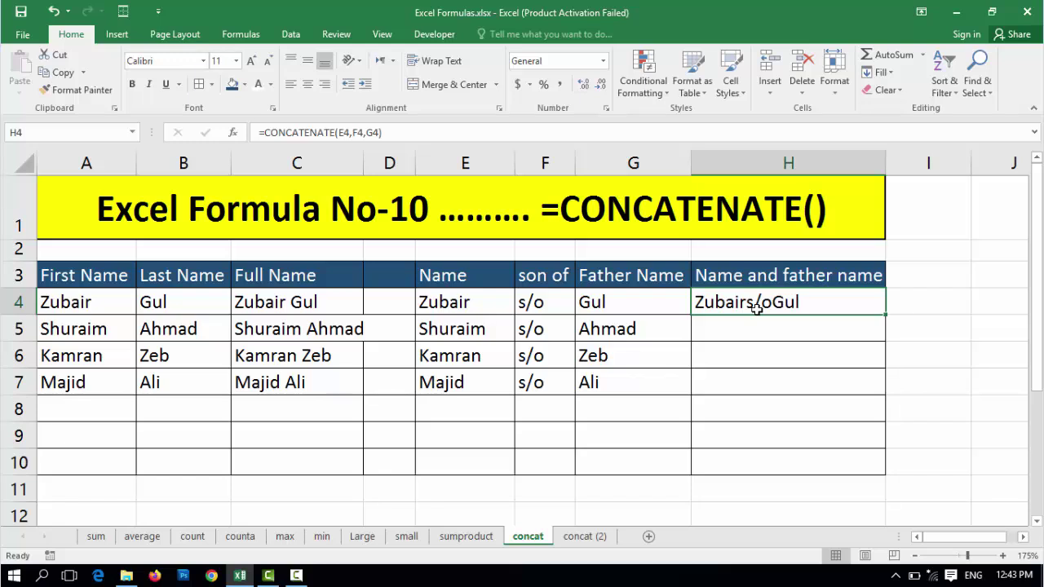
left_click(532, 306)
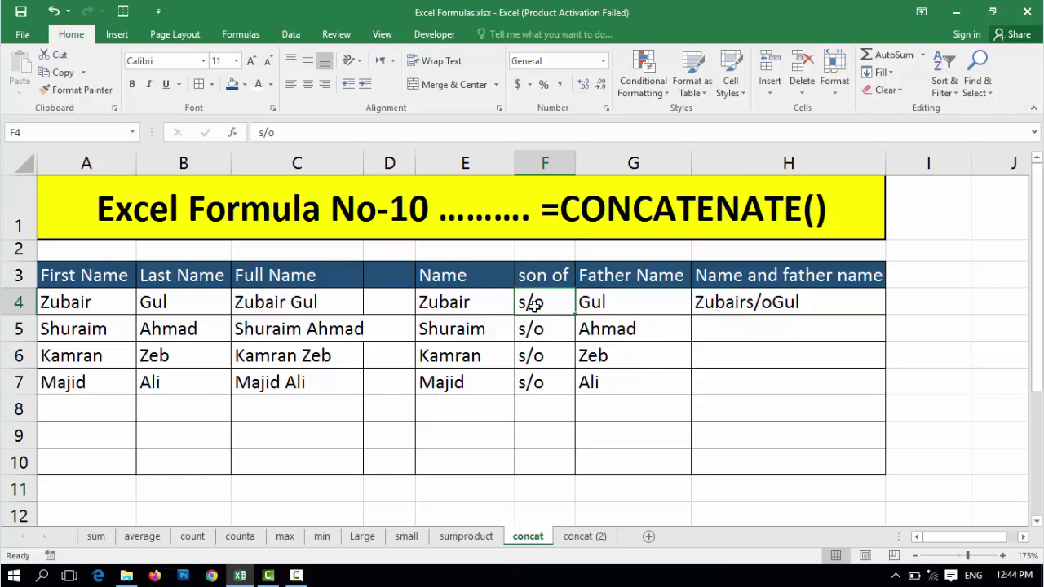
double_click(533, 305)
key("Home")
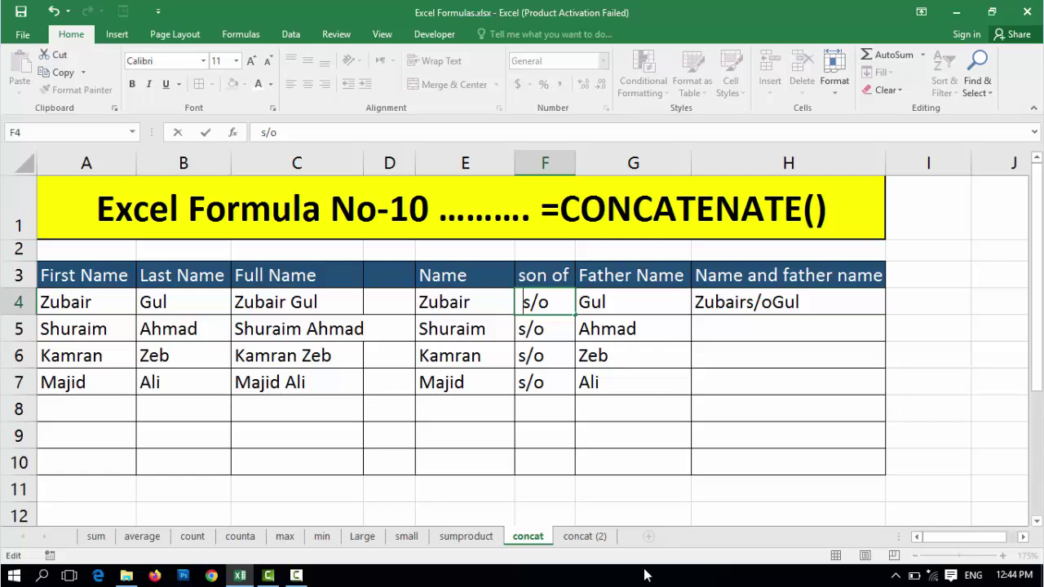
key("Right")
key("Right")
key("Right")
key("Return")
Fill the spaced s/o text from F4 down through F7
key("Up")
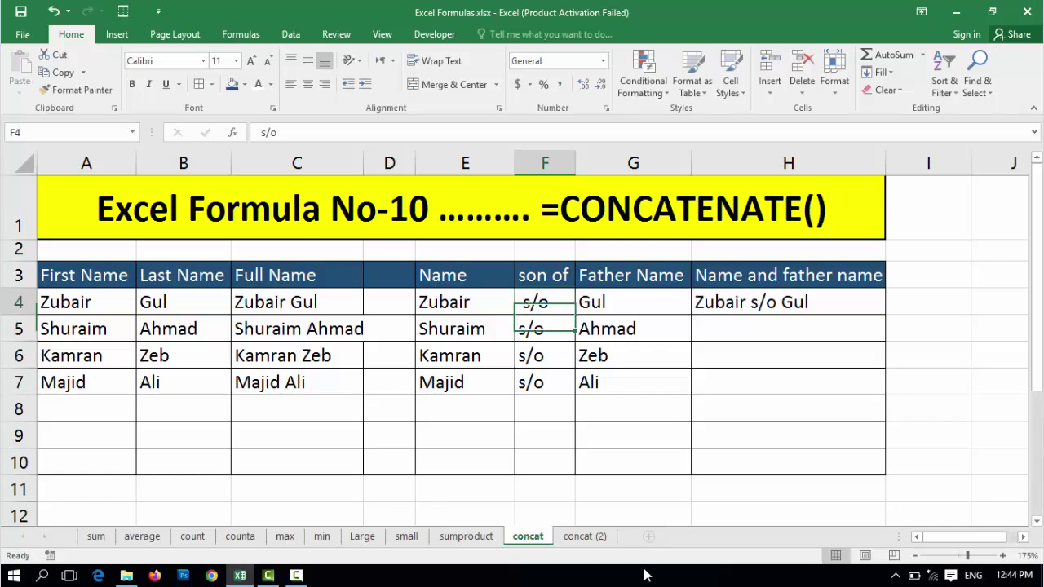
key("shift+Down")
key("shift+Down")
key("shift+Down")
key("ctrl+d")
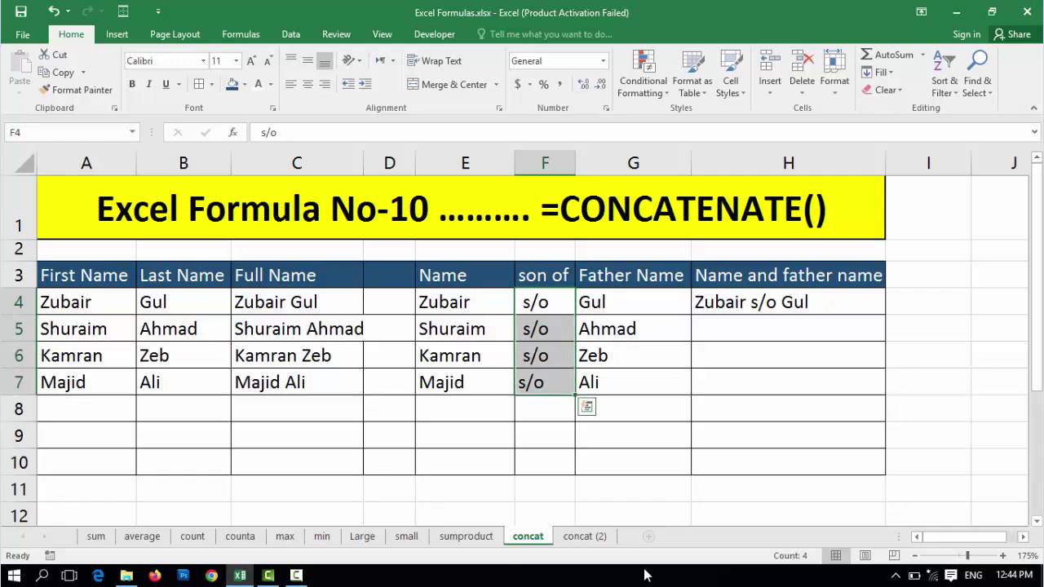
Fill the name and father name formula from H4 down through H7
key("Right")
key("Right")
key("shift+Down")
key("shift+Down")
key("shift+Down")
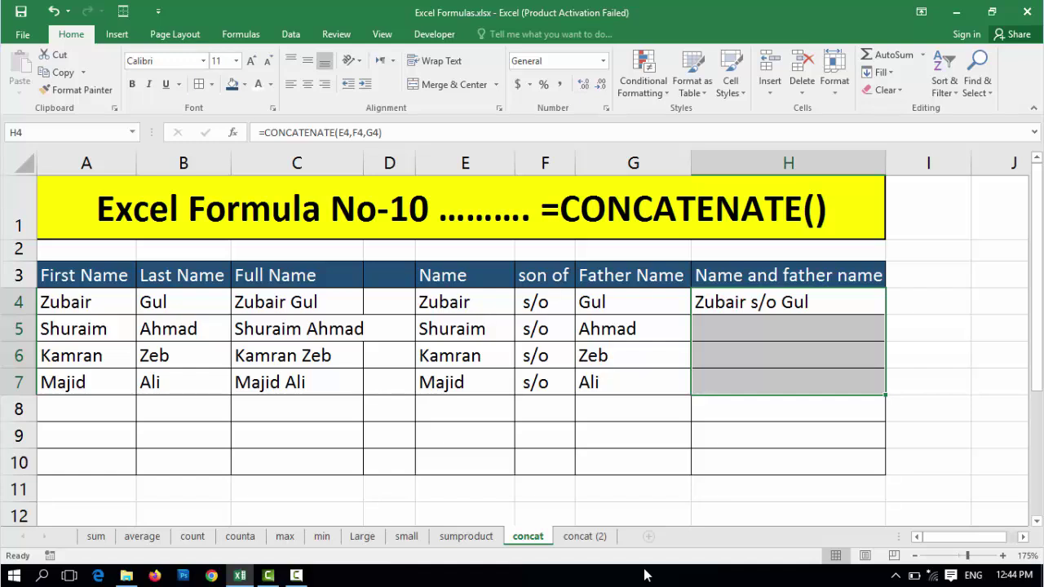
key("ctrl+d")
key("Down")
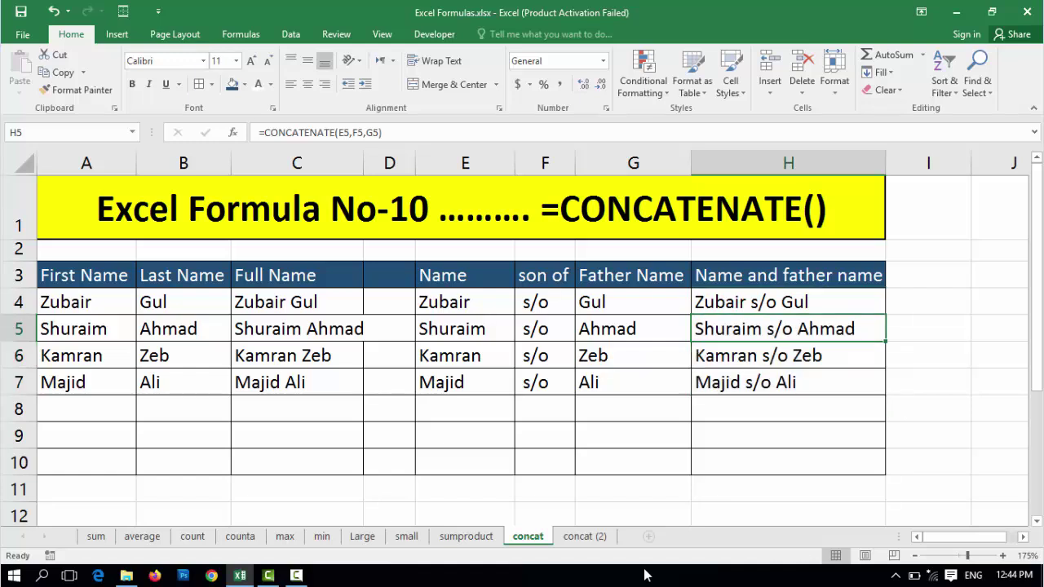
left_click(745, 309)
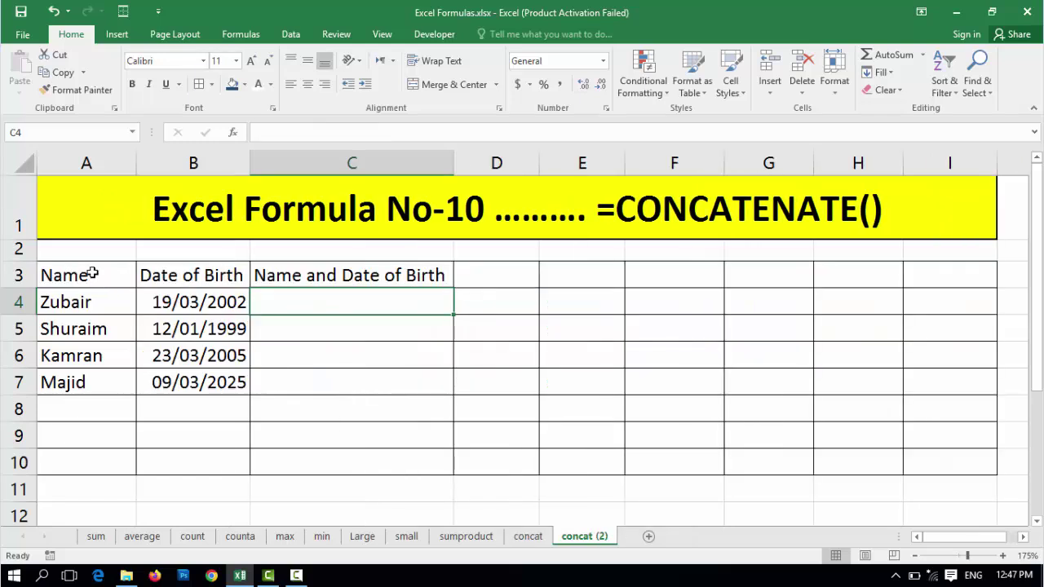
Enter =CONCATENATE(A4,B4) in C4 of the concat (2) sheet to join the name and date of birth
left_click(86, 277)
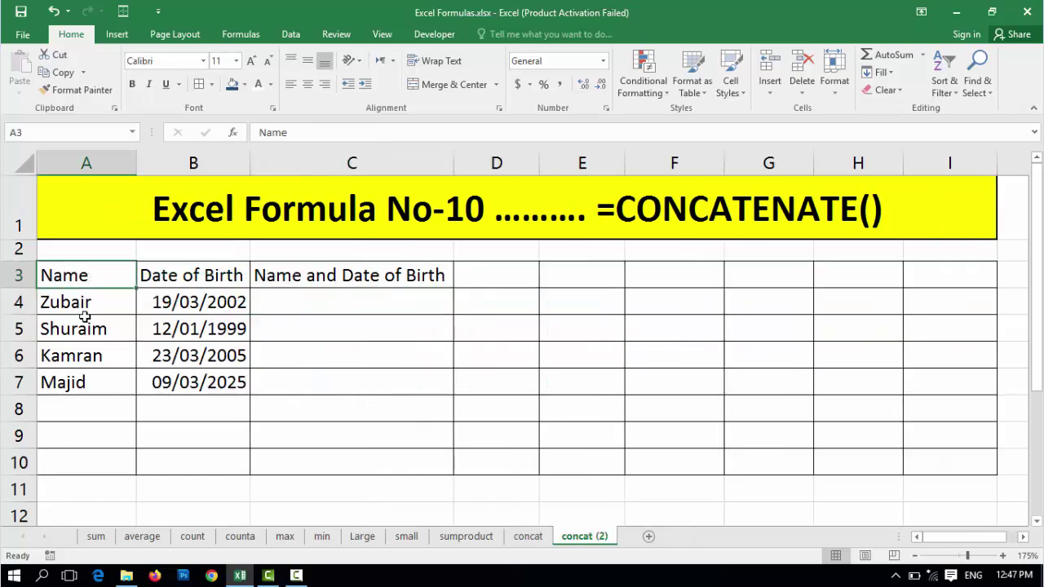
left_click(326, 307)
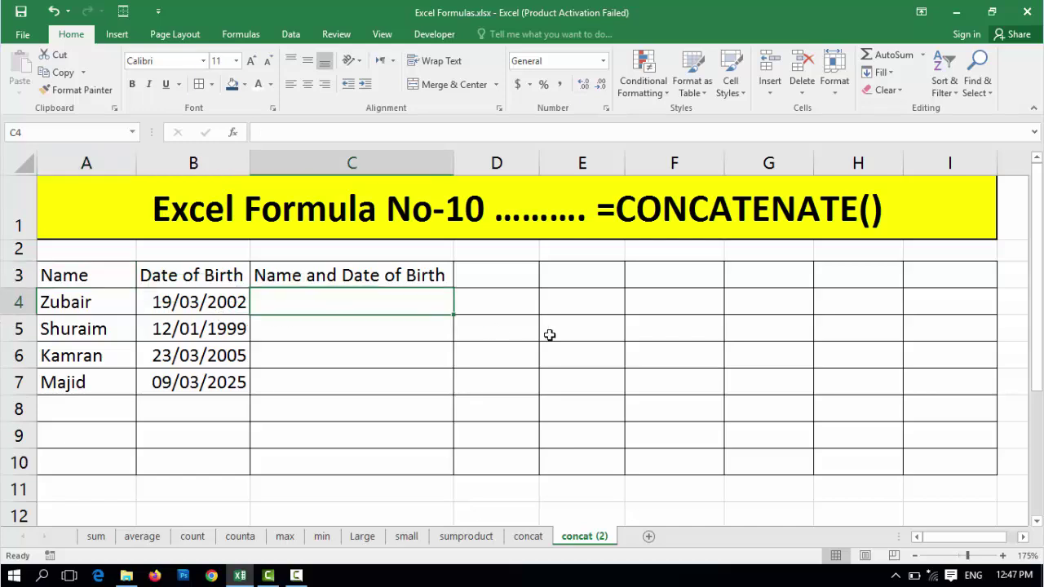
type("=")
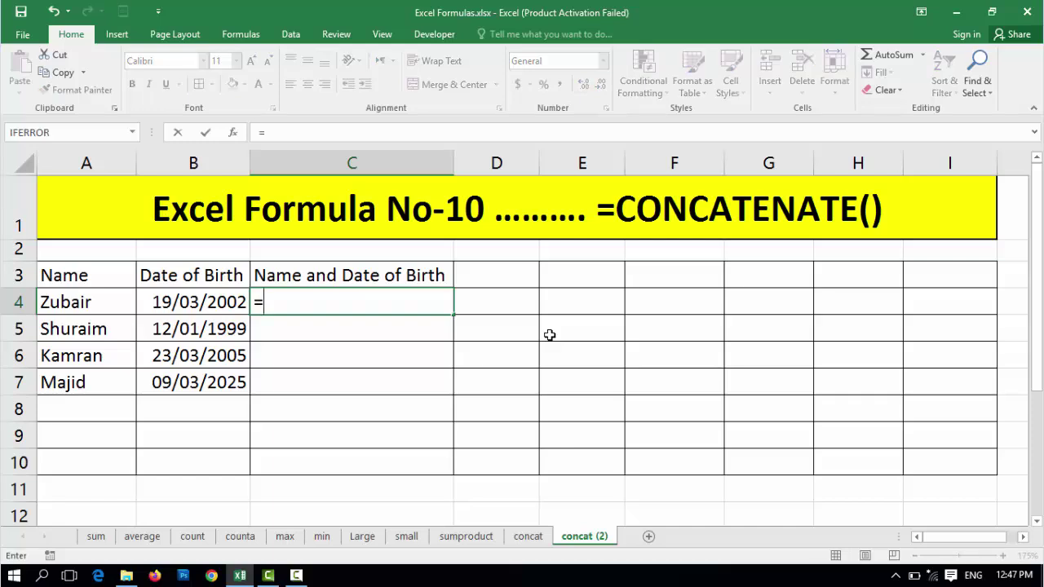
type("con")
key("Tab")
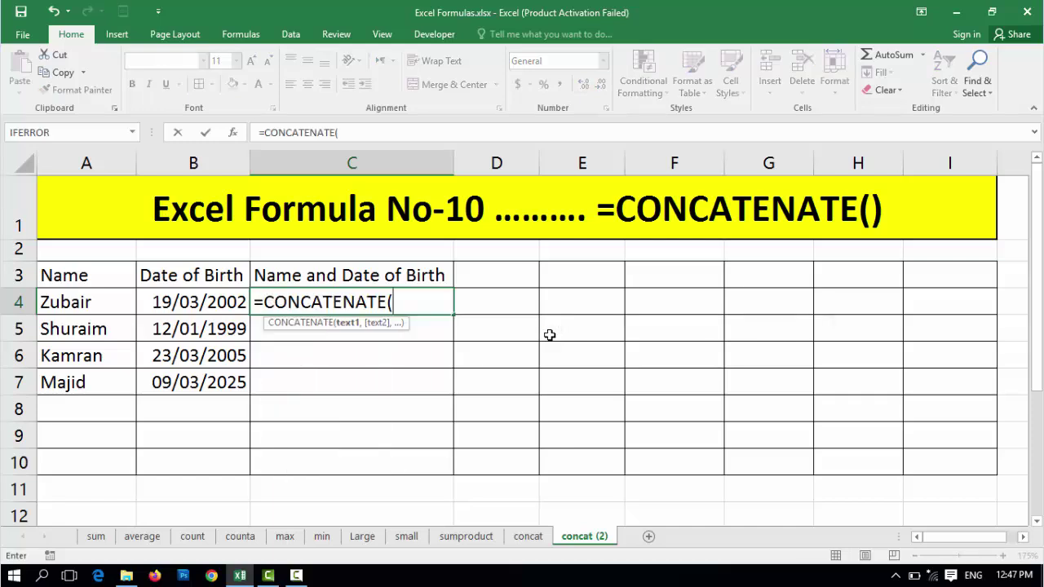
left_click(78, 303)
type(",")
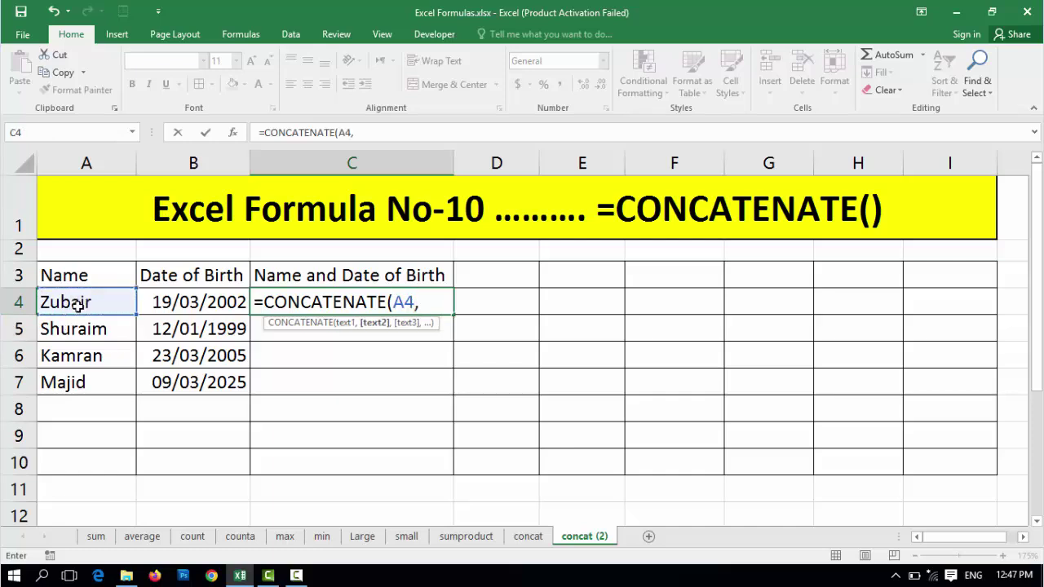
left_click(188, 303)
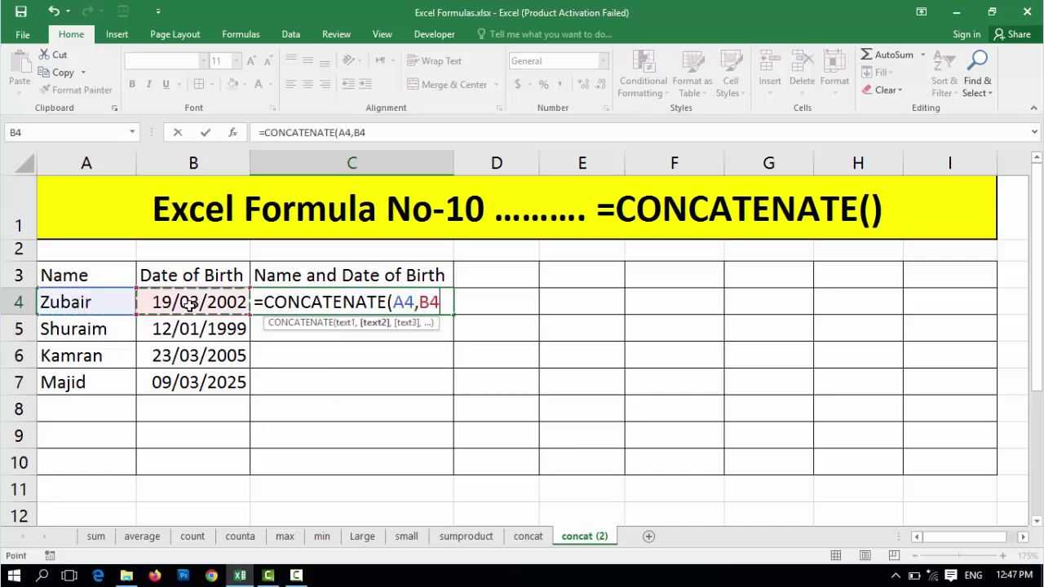
type(")")
key("Return")
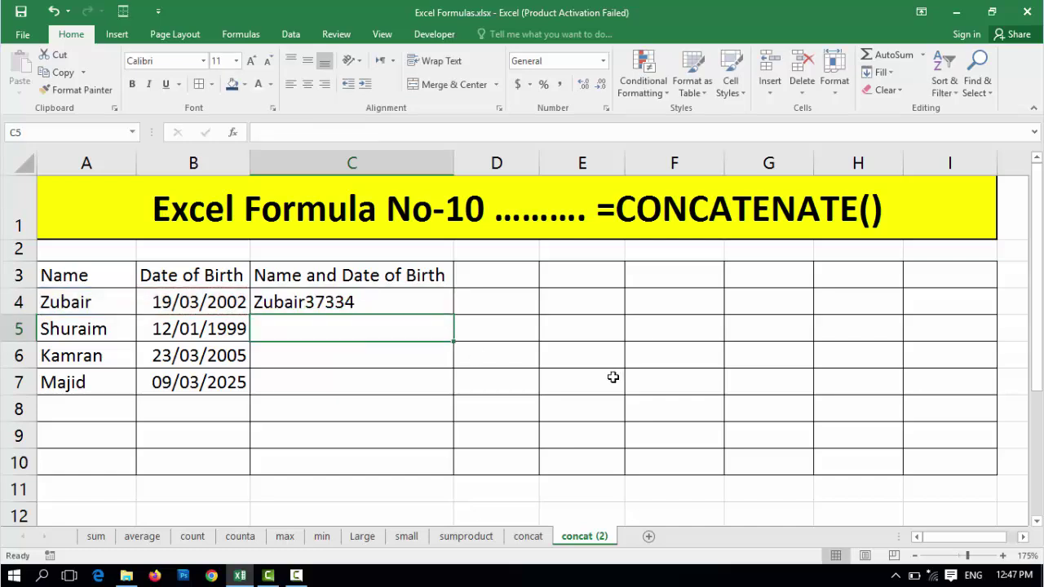
Replace the formula in C4 with =CONCATENATE(A4&" "&TEXT(B4,"dd-mm-yyyy")) to join the name and formatted date of birth
left_click(359, 300)
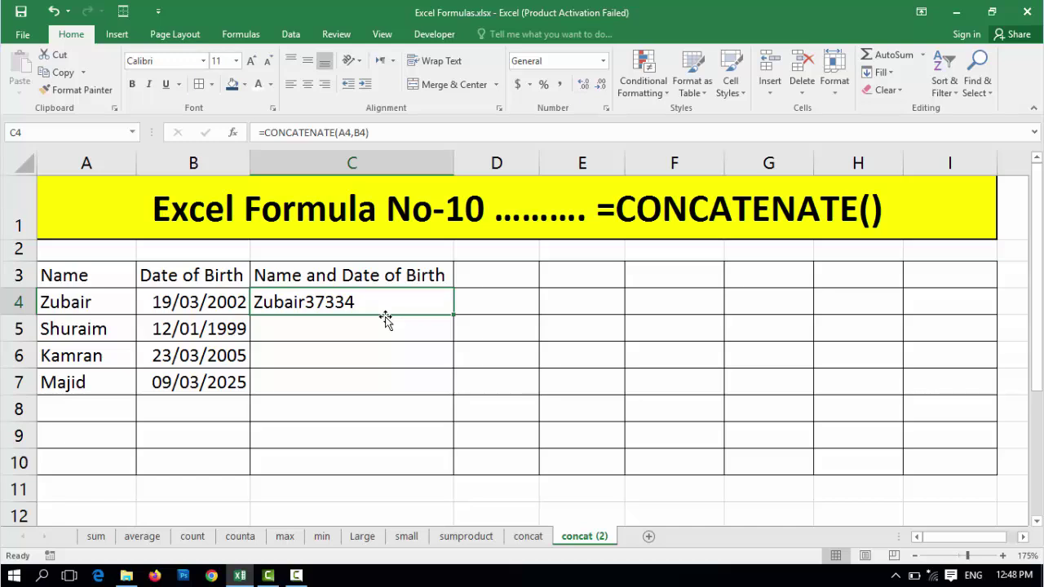
type("=")
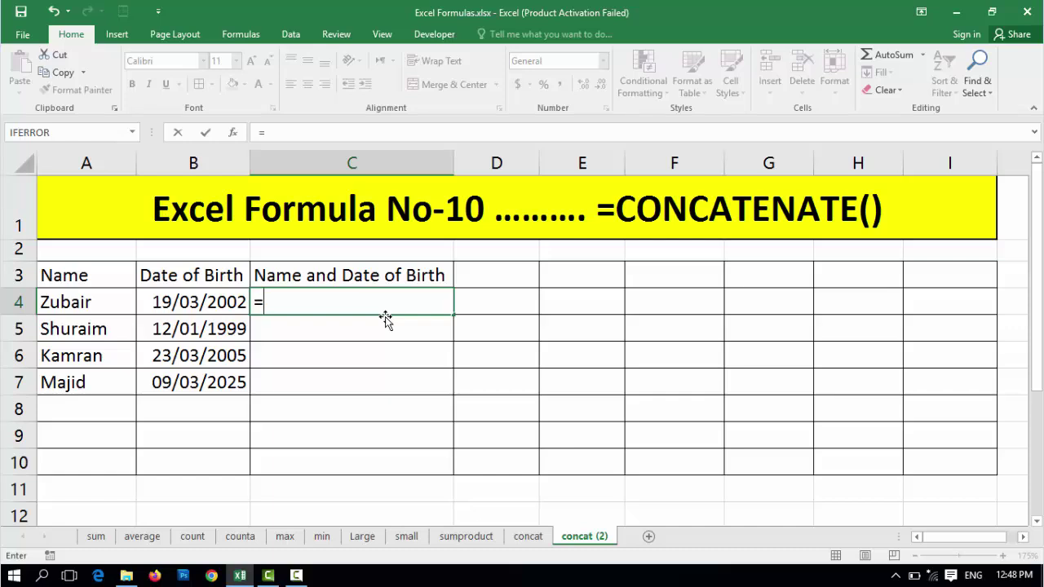
type("CONCATENATE(")
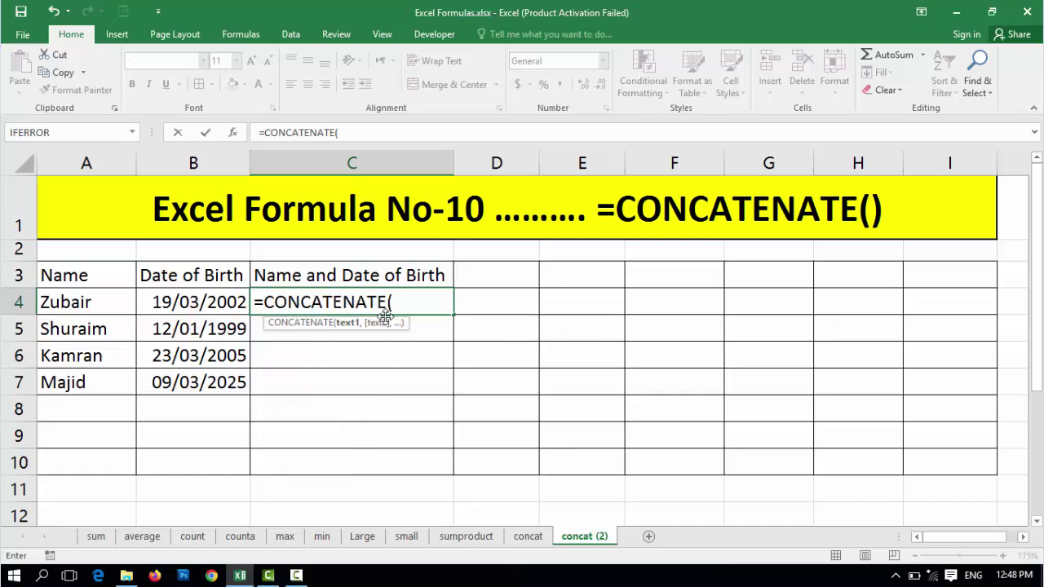
left_click(91, 306)
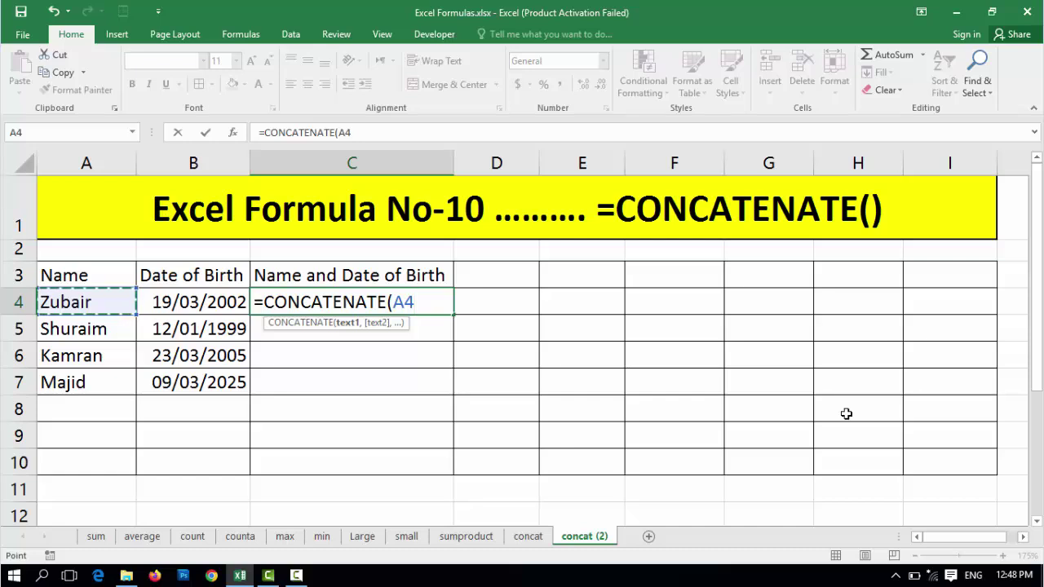
type("&")
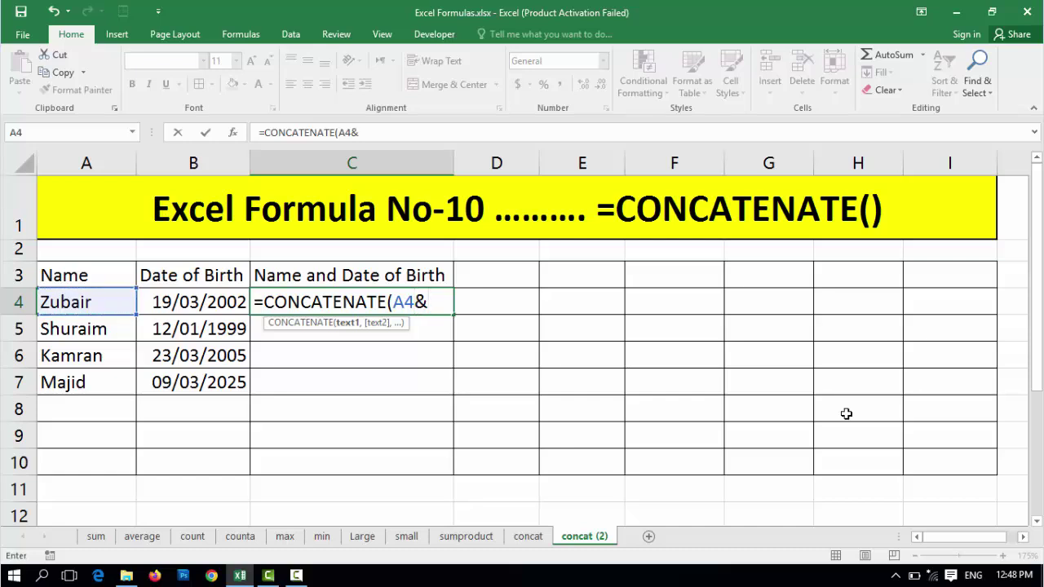
type("\" \"&text")
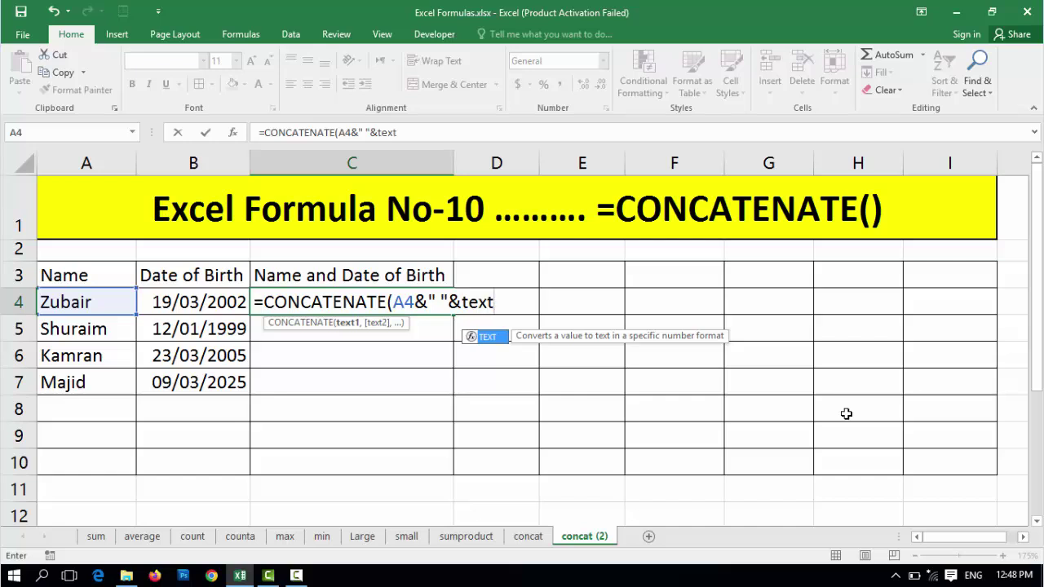
type("(")
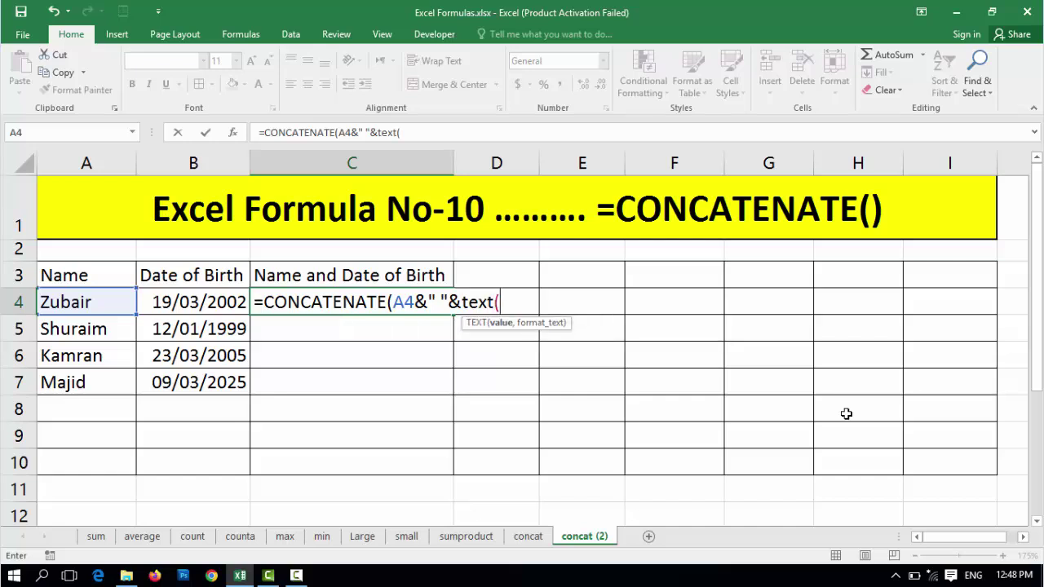
left_click(178, 305)
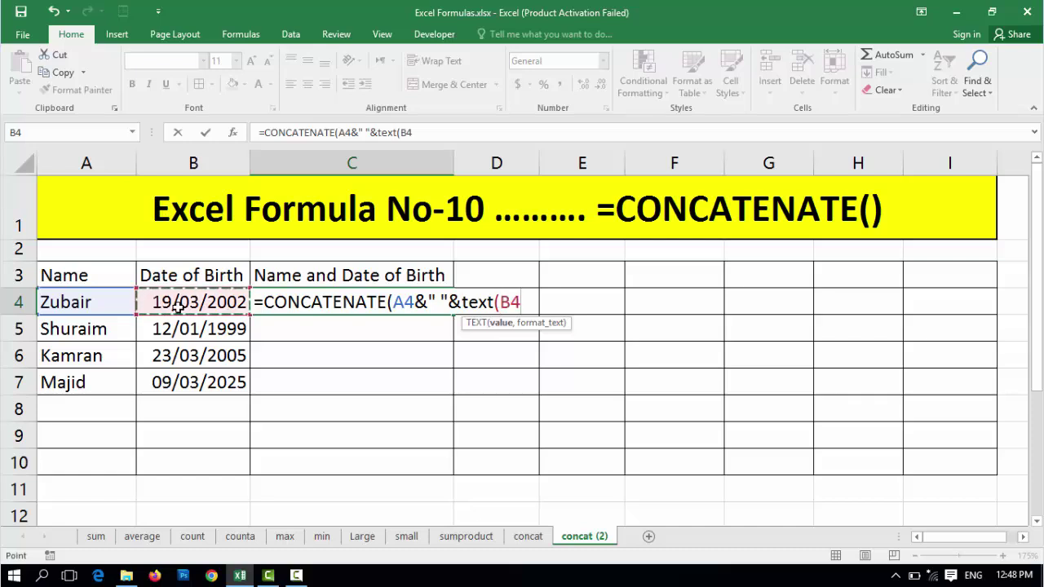
type(",")
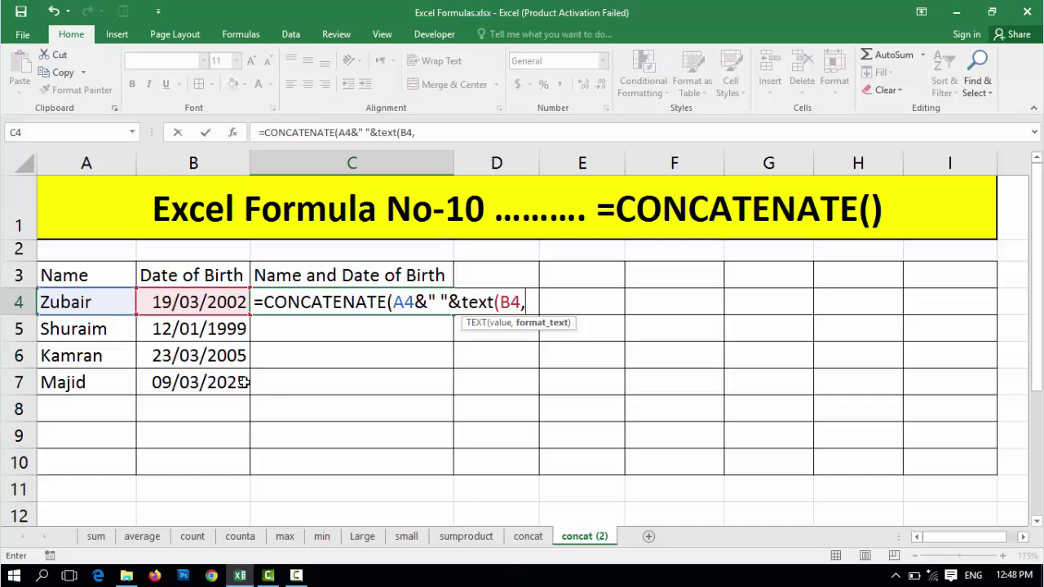
type("\"dd-mm")
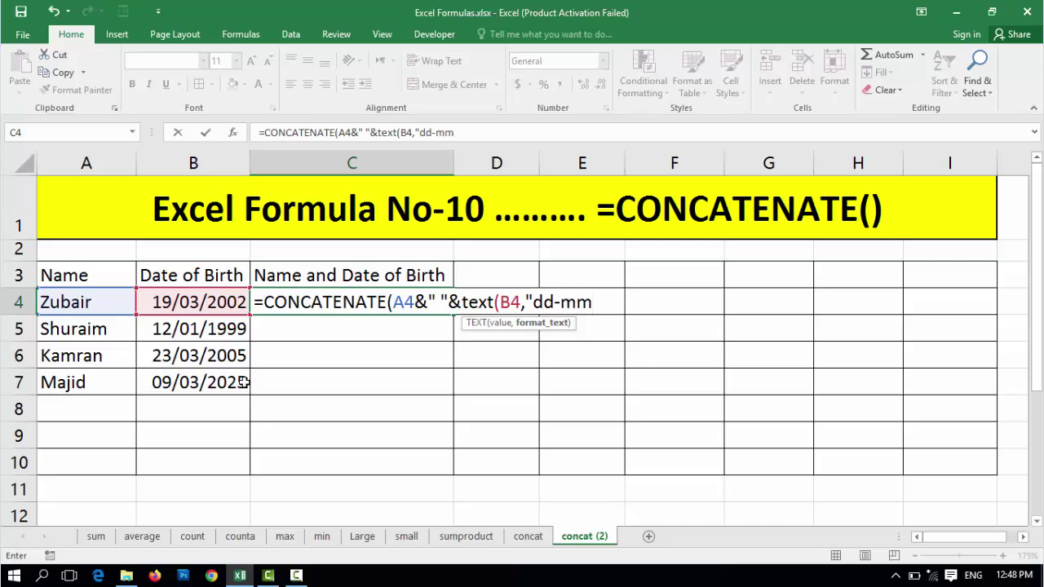
type("-yyyy\"")
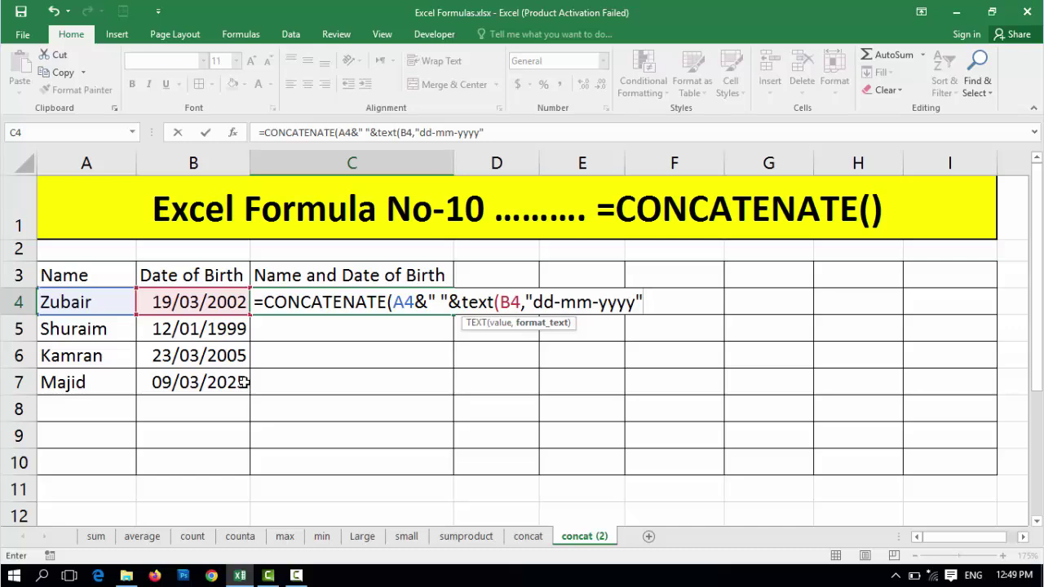
type(")")
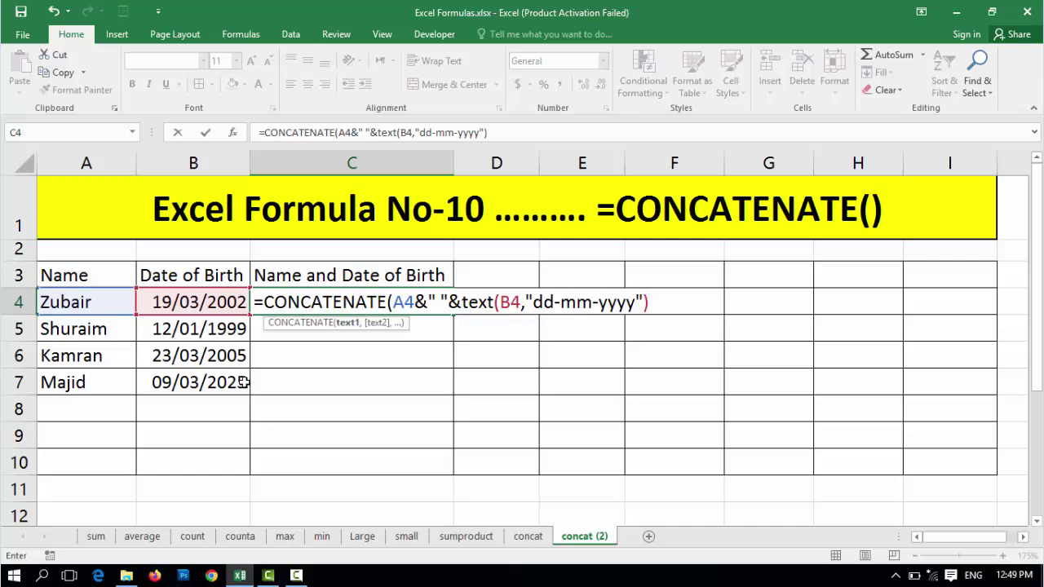
type(")")
key("Return")
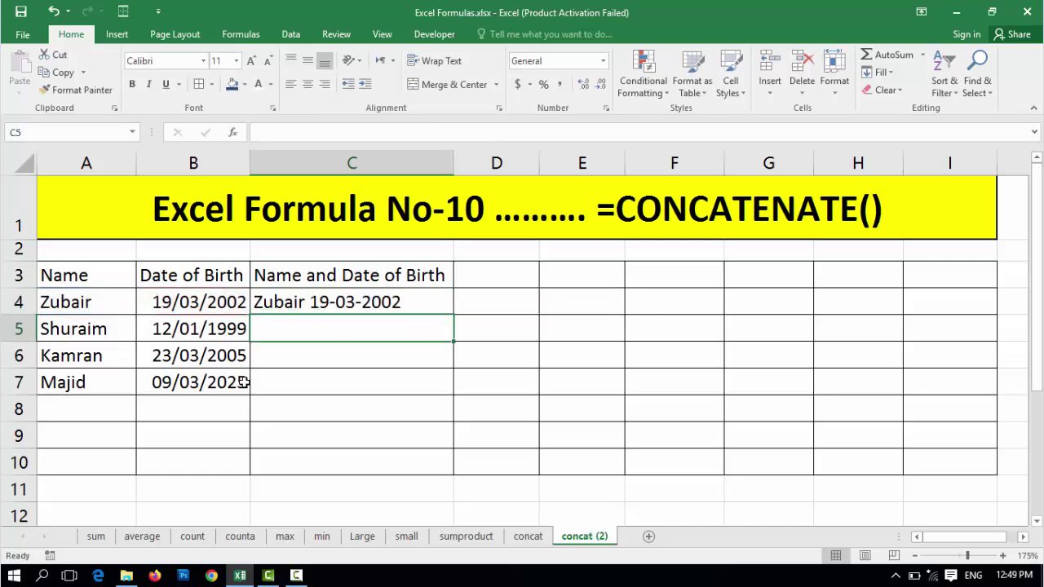
Fill the name and formatted date of birth formula from C4 down through C7
key("Up")
key("shift+Down")
key("shift+Down")
key("shift+Down")
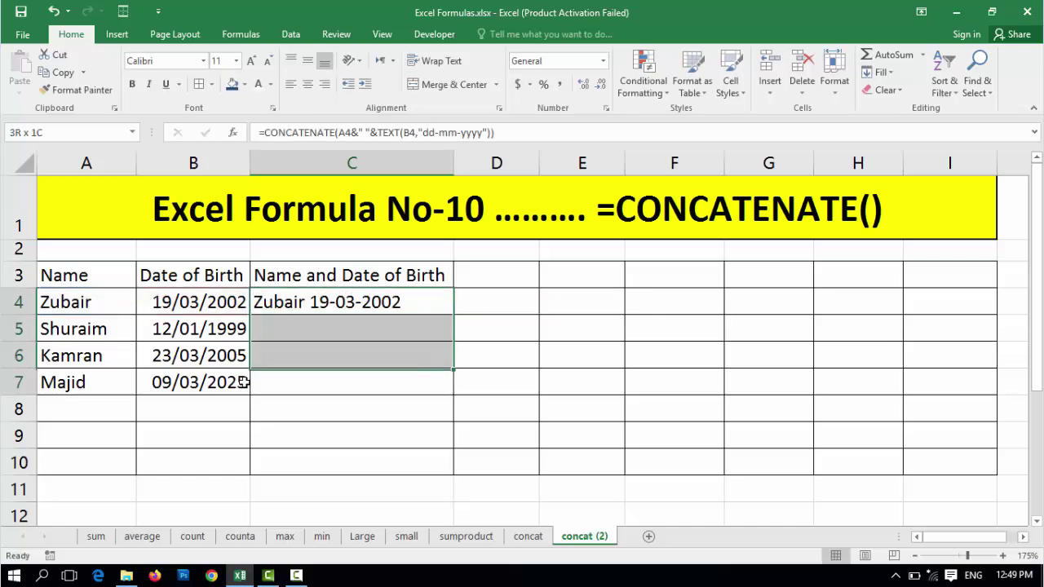
key("ctrl+d")
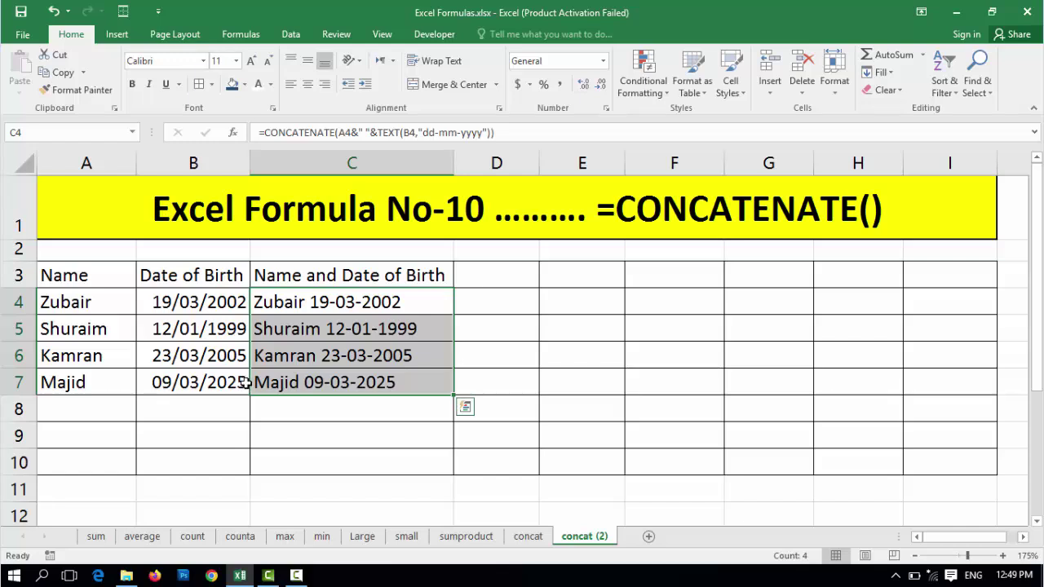
Edit the C4 formula so the text between the name and date reads " date of birth is "
left_click(338, 313)
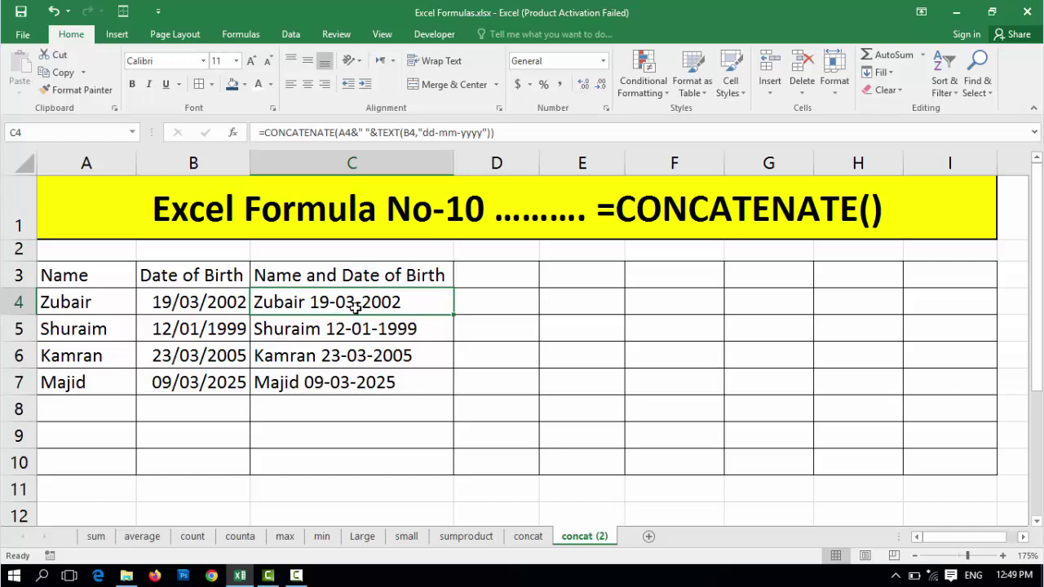
key("F2")
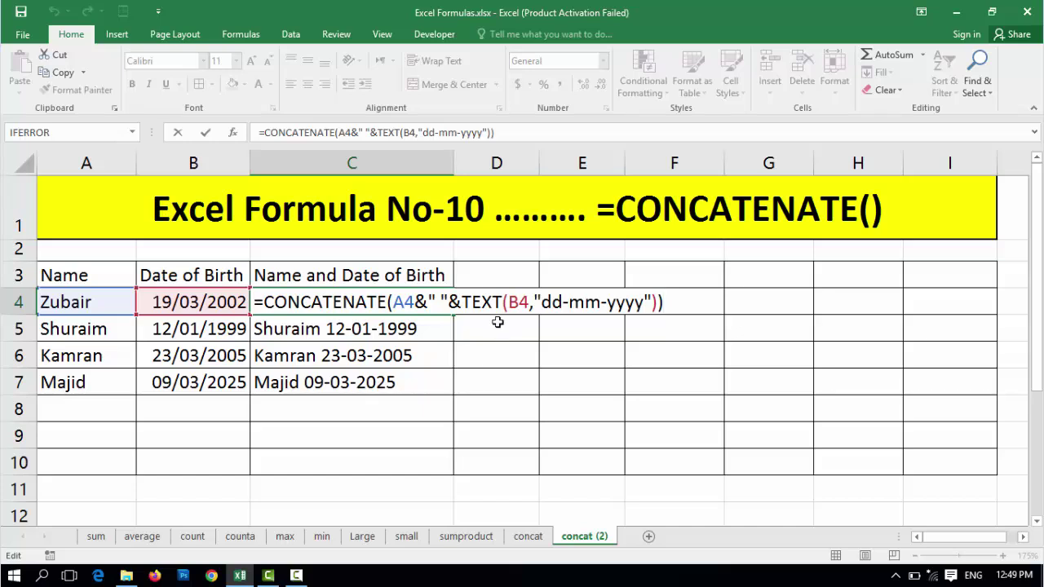
left_click(438, 302)
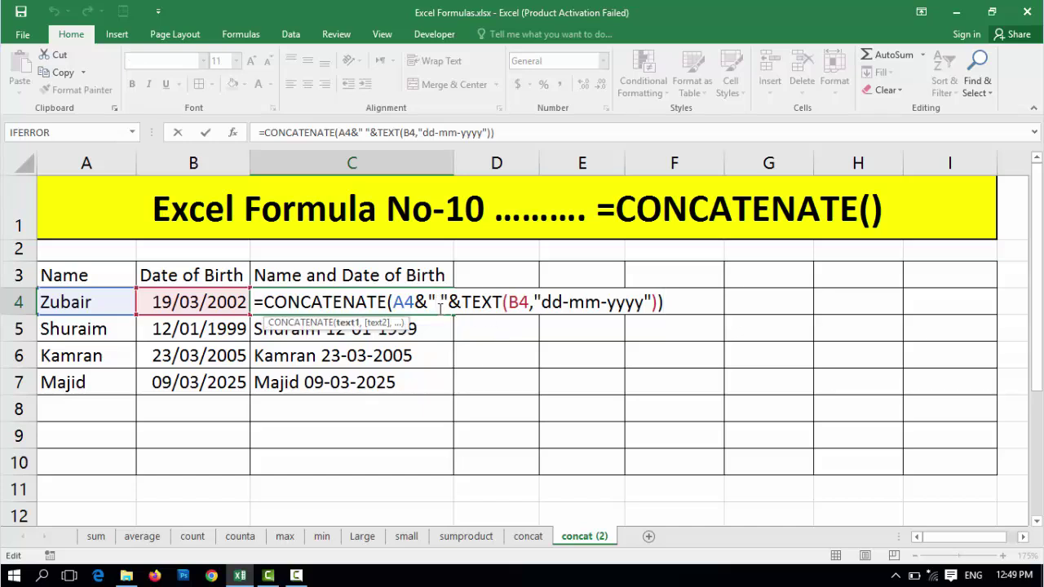
type("da")
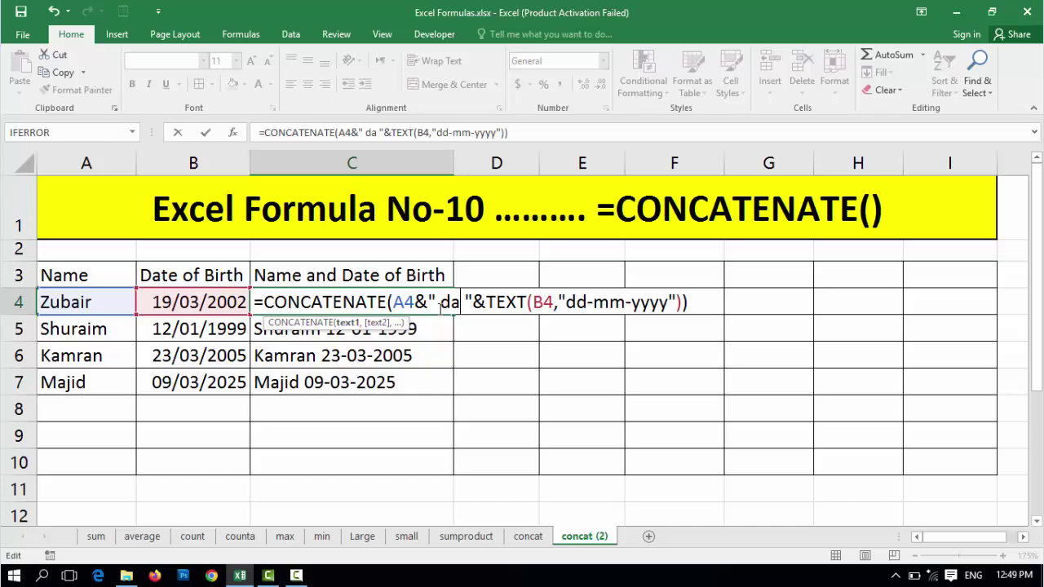
type("te of birth is")
key("Return")
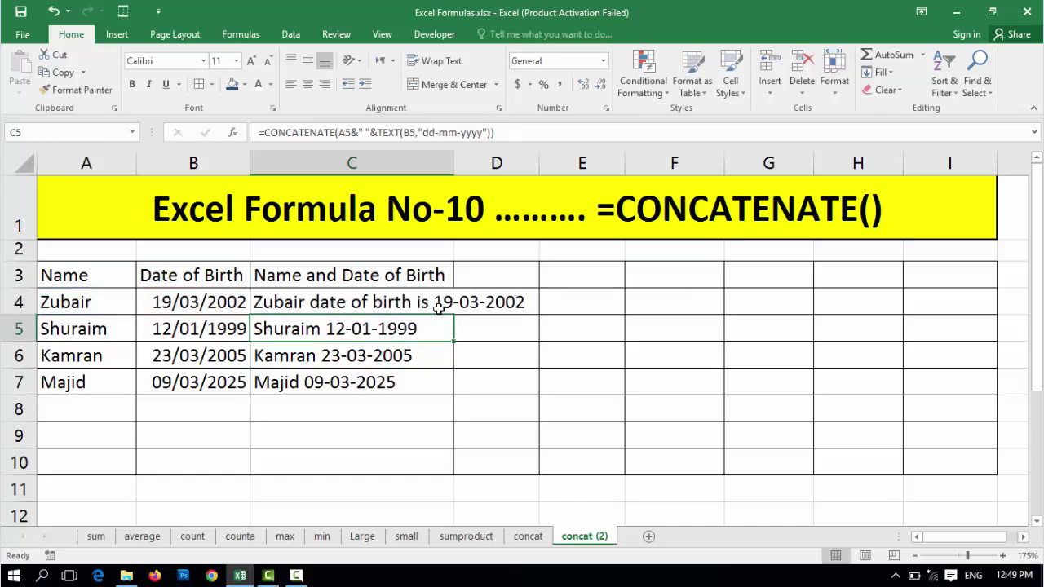
Fill the revised "date of birth is" formula from C4 through C7 and widen column C to fit the text
left_click_drag(399, 303, 396, 373)
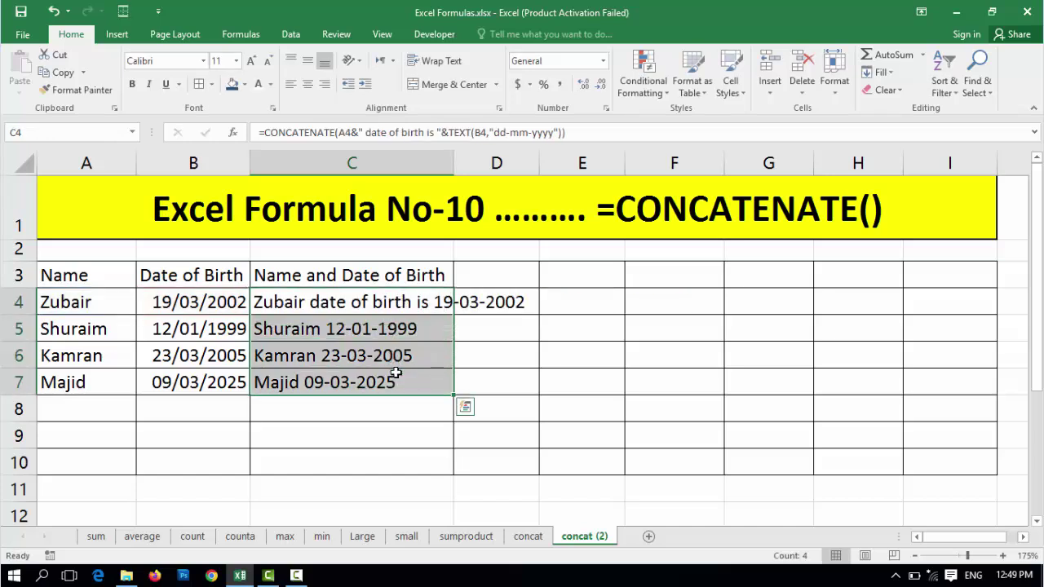
key("ctrl+d")
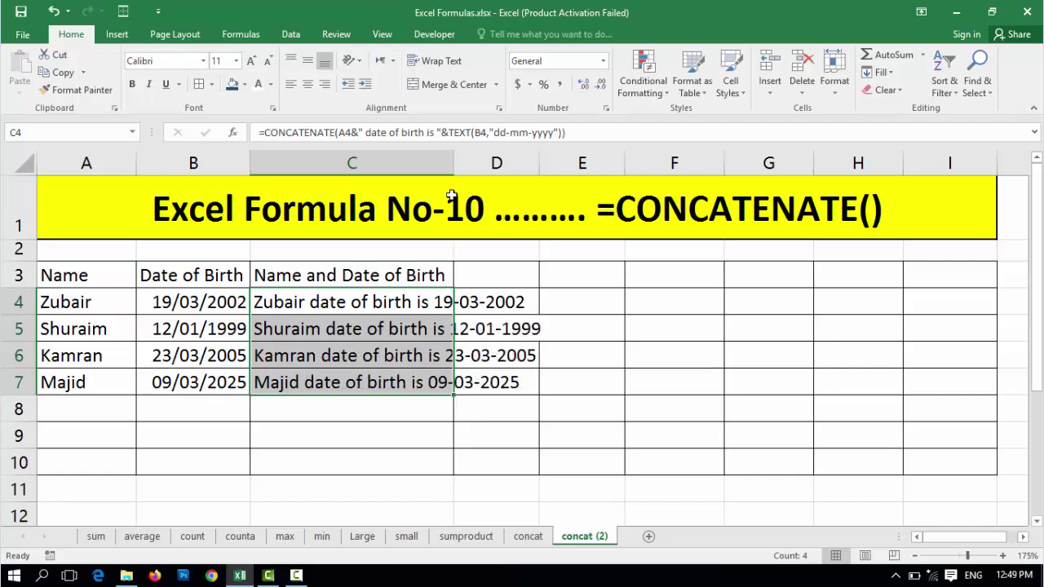
left_click_drag(454, 163, 551, 163)
left_click(465, 302)
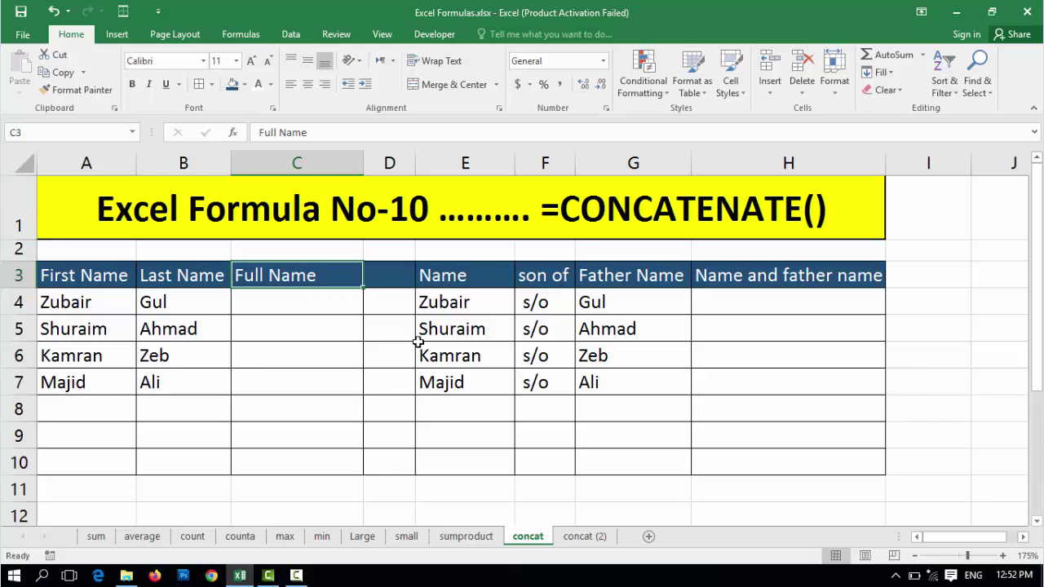
Enter =A4&" "&B4 in C4 of the concat sheet to join the first and last names with a space
left_click(318, 311)
type("=")
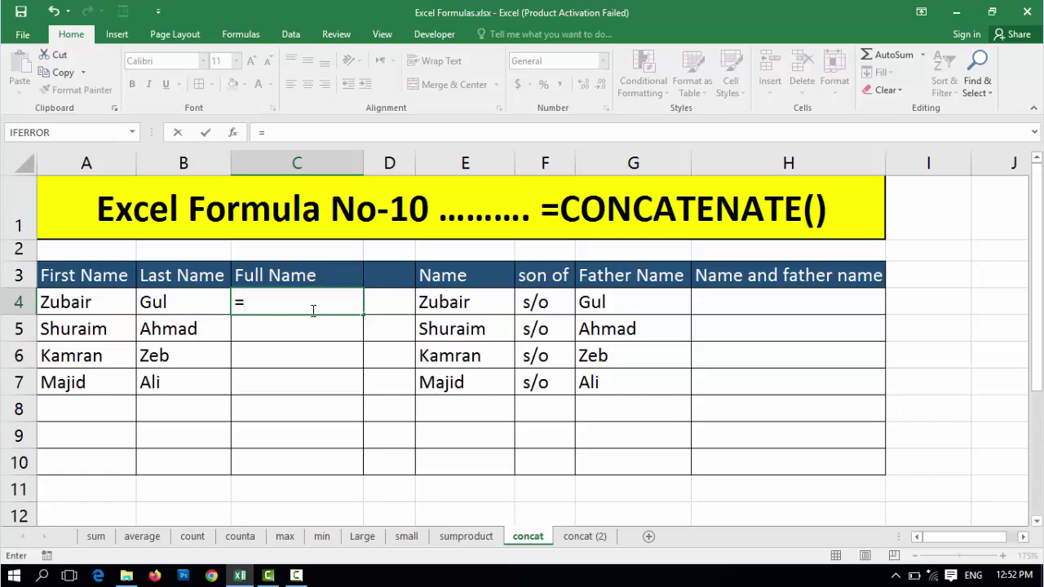
left_click(65, 302)
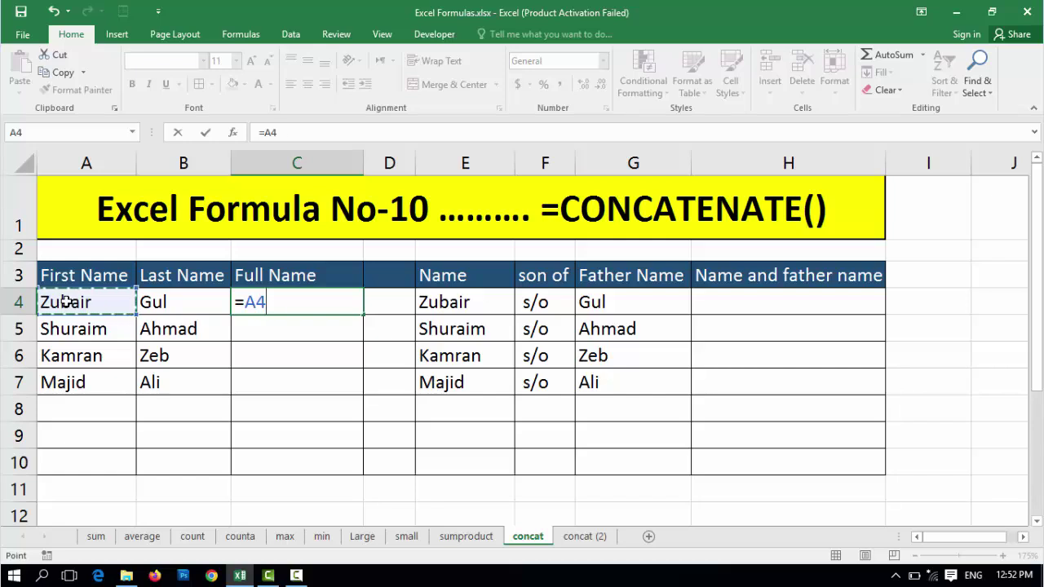
type("&")
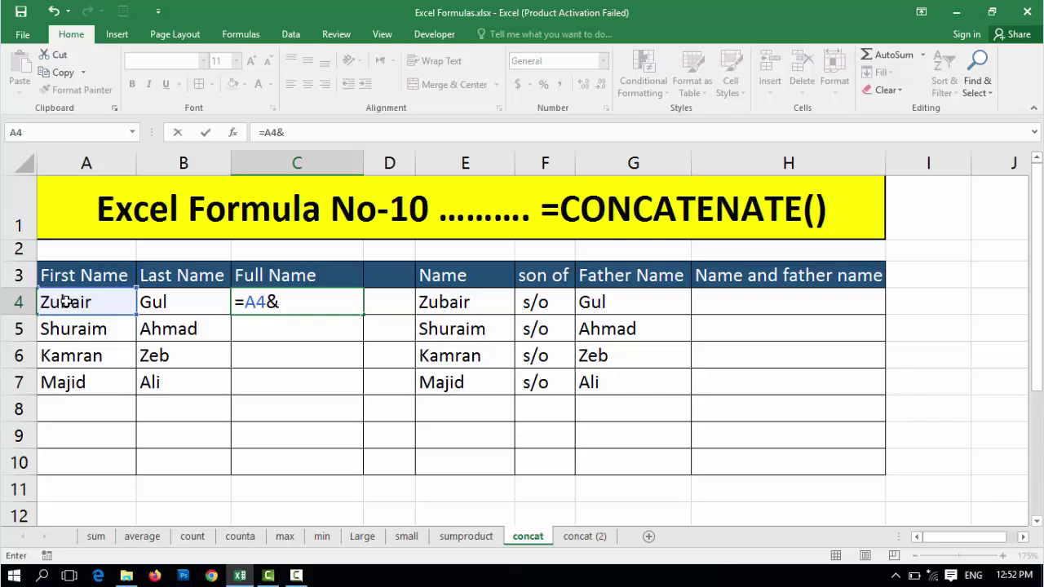
type("\"")
type("\"&")
left_click(179, 307)
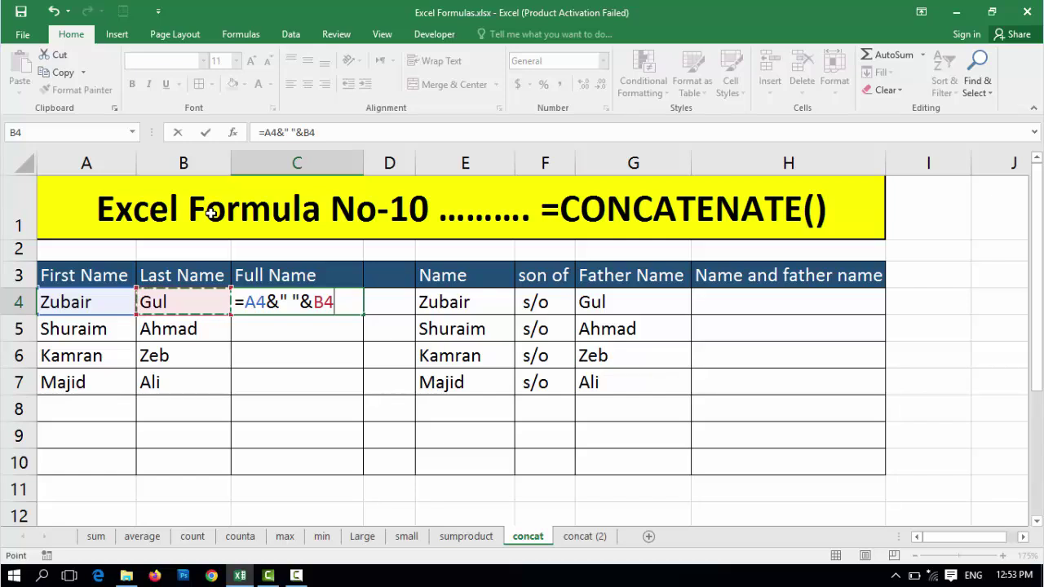
key("Return")
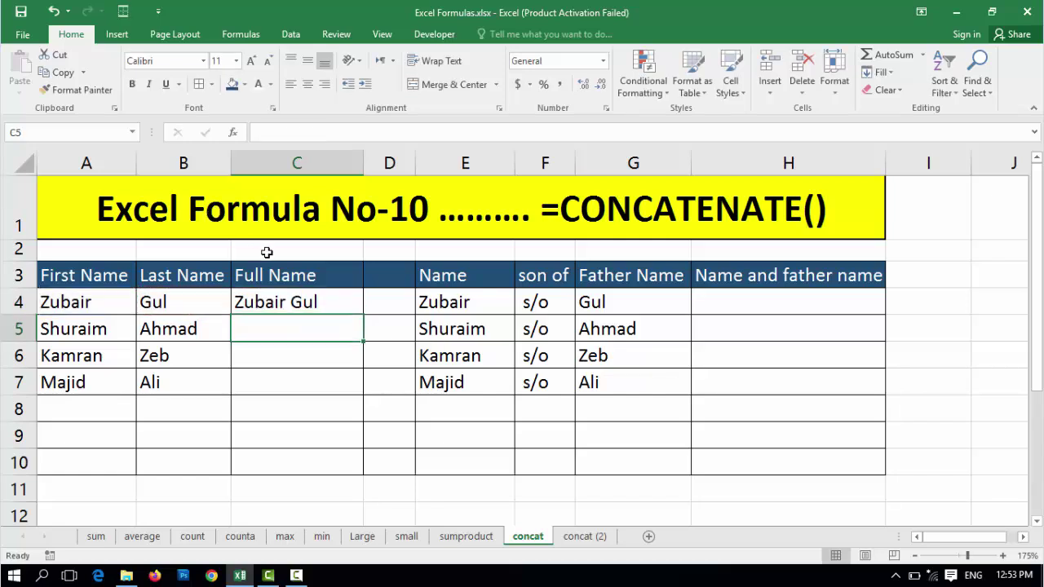
Fill the full name formula from C4 down through C7
left_click(288, 304)
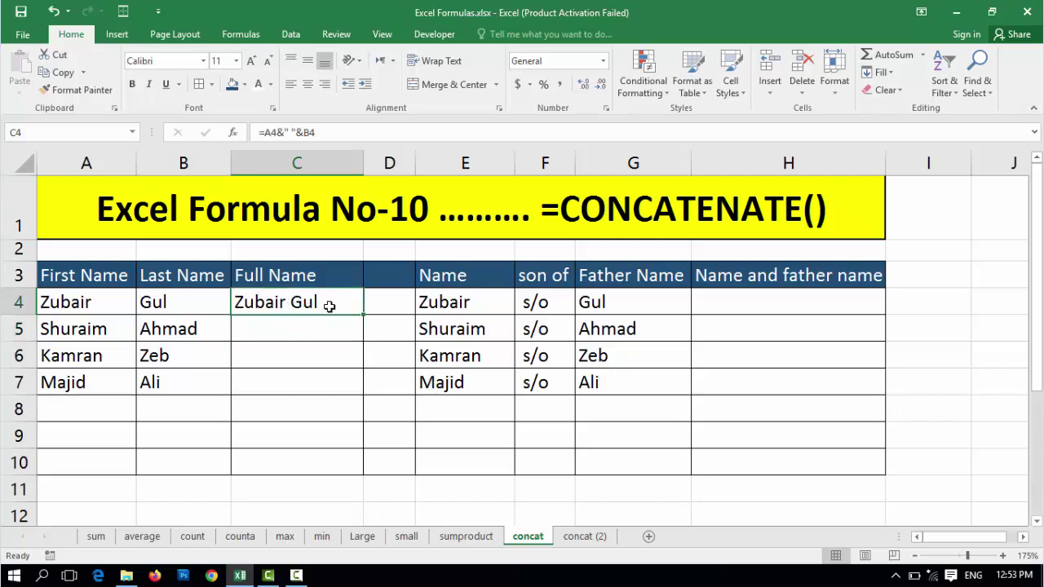
left_click_drag(329, 306, 328, 379)
key("ctrl+d")
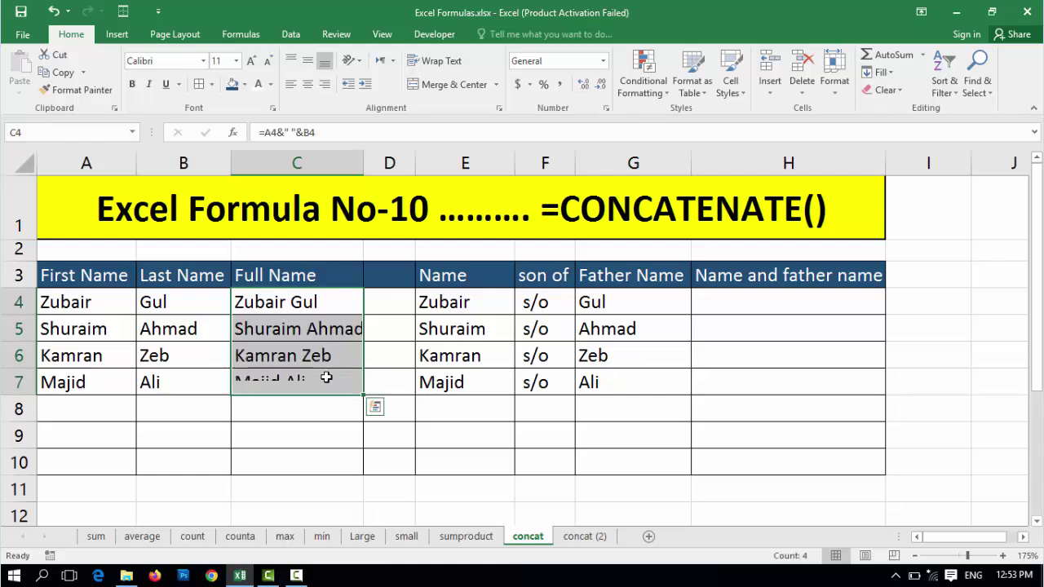
left_click(343, 377)
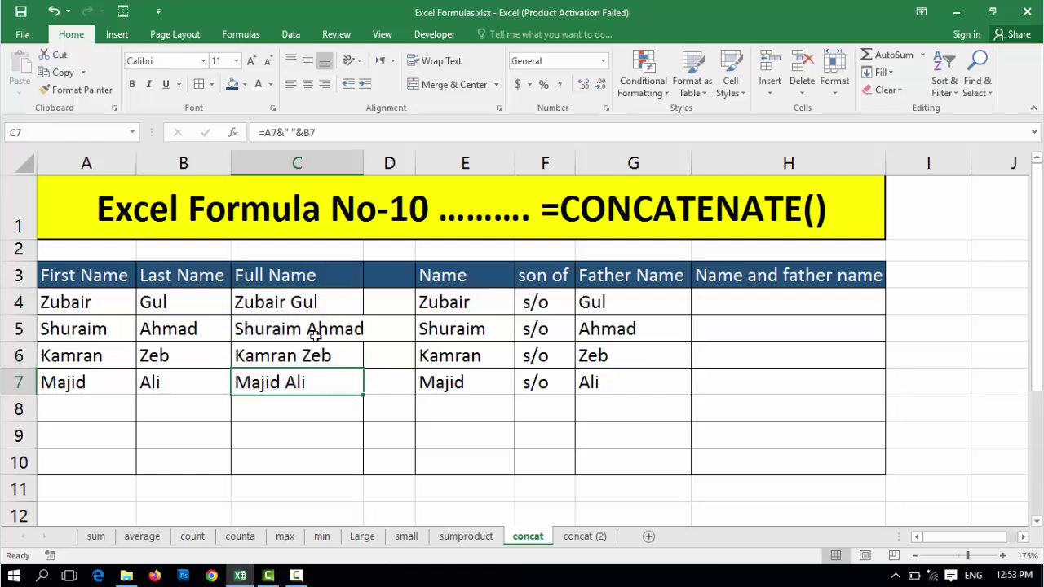
Enter =E4&" "&F4&" "&G4 in H4 to join the name, s/o text and father name with spaces
left_click(749, 307)
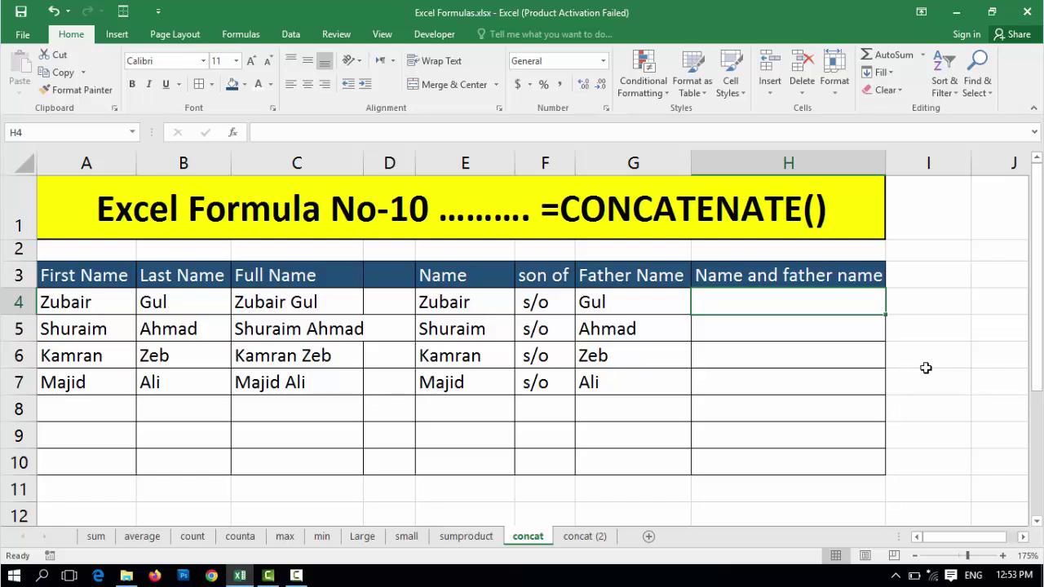
type("=")
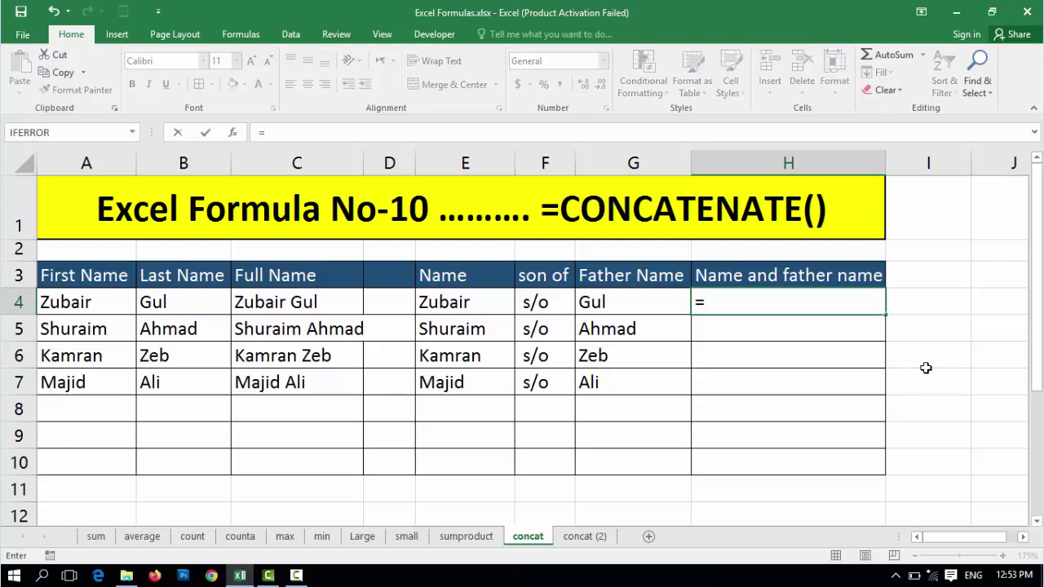
left_click(462, 303)
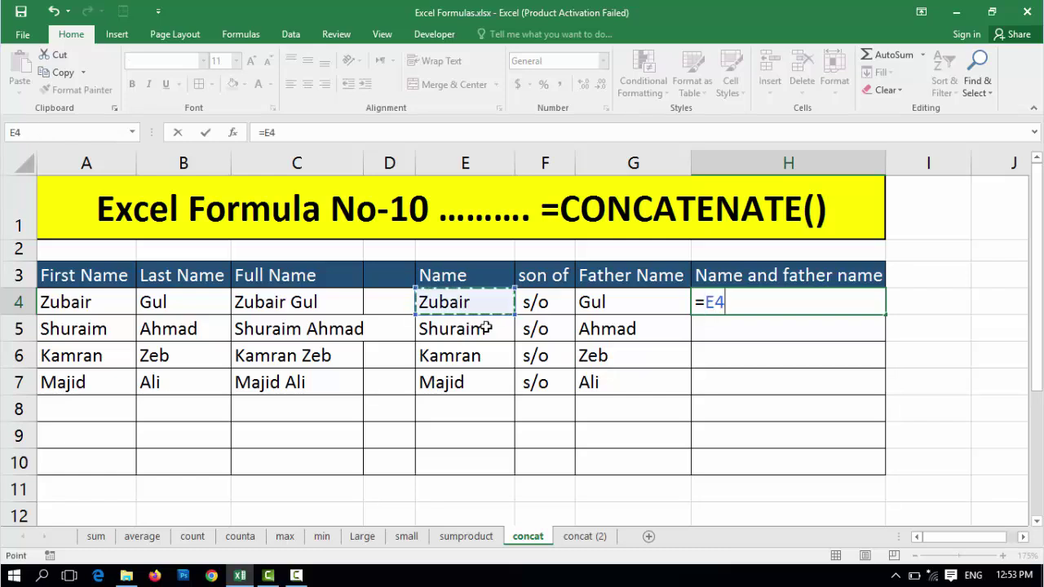
type("&\" ")
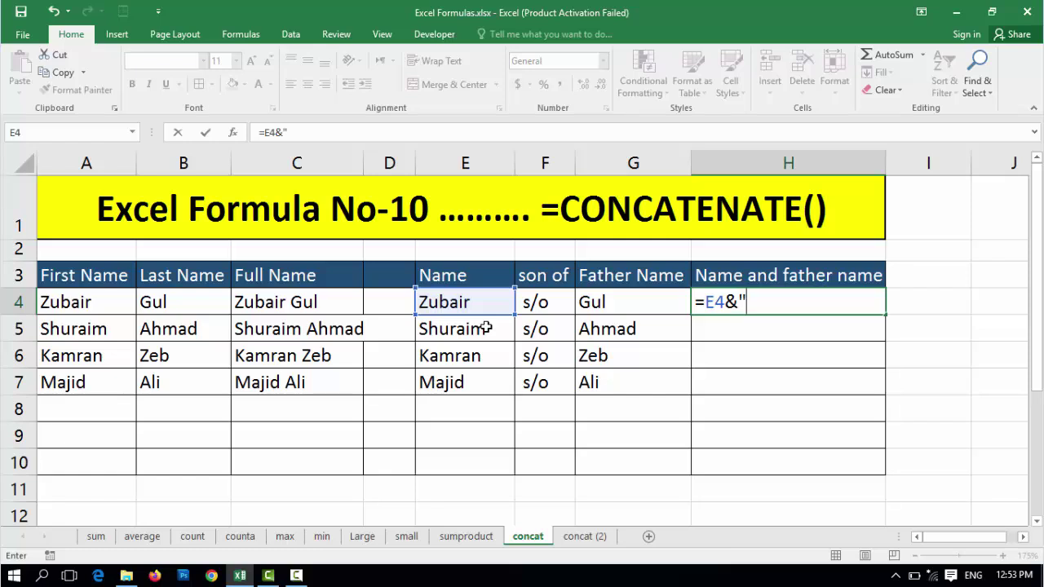
type("\"&")
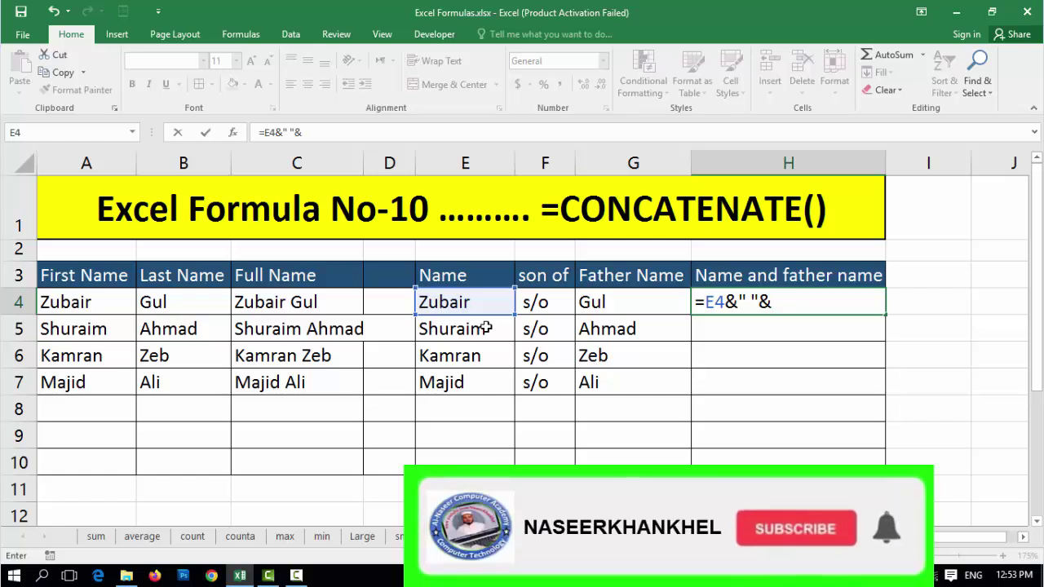
left_click(540, 302)
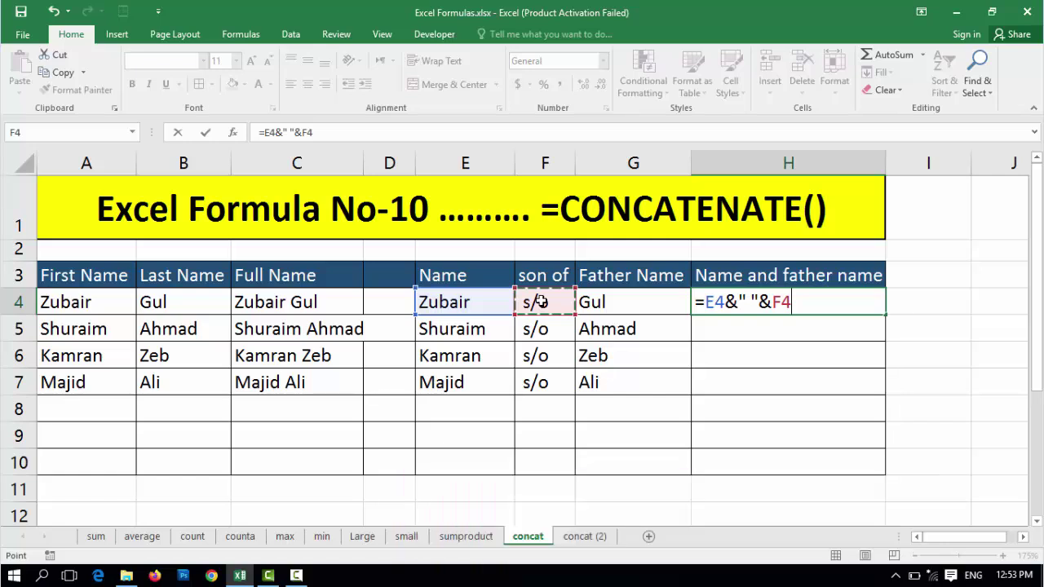
type("&\" \"")
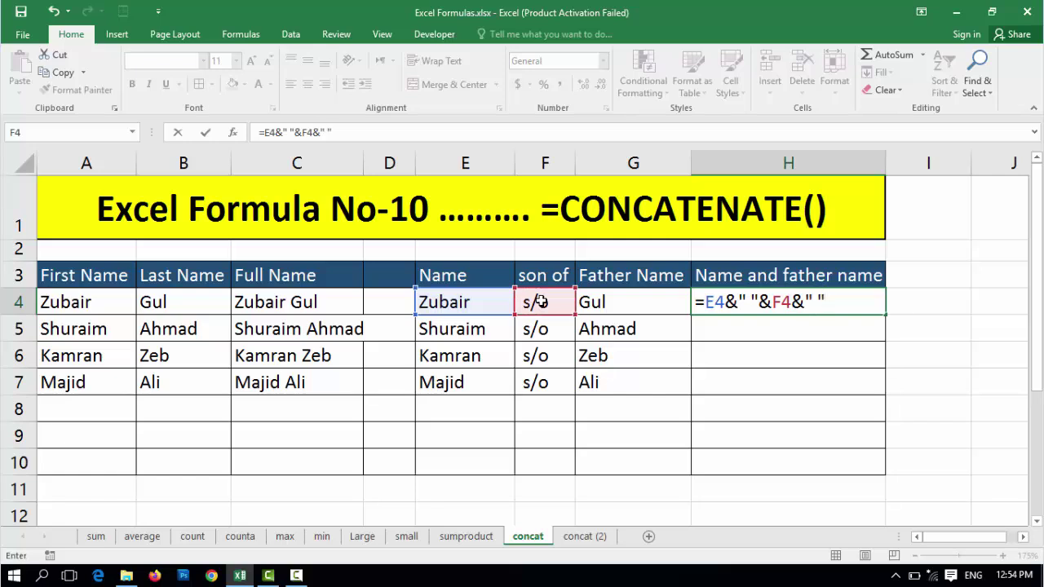
type("&")
left_click(603, 304)
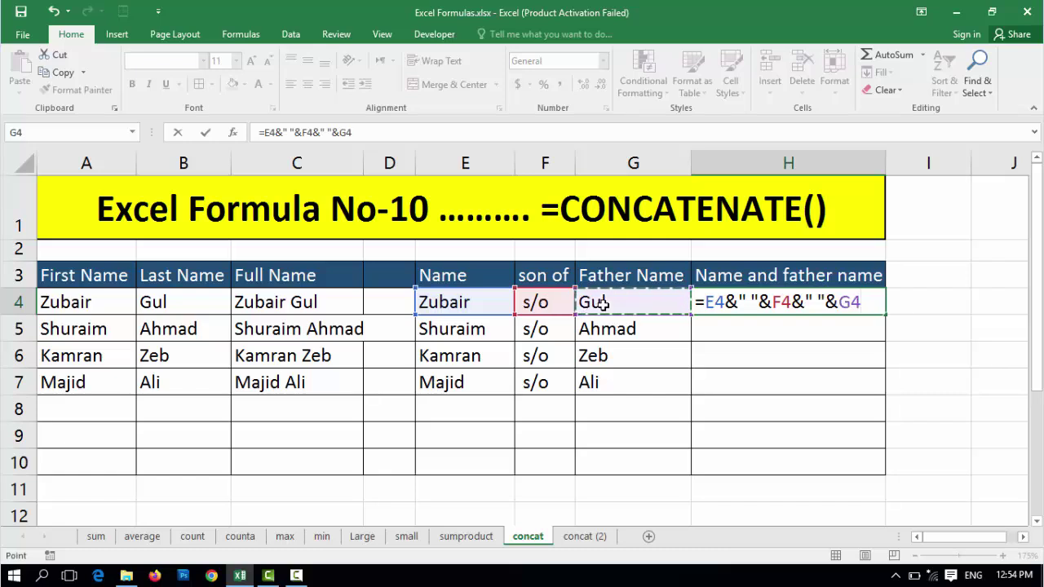
key("ctrl+Return")
Fill the name and father name formula from H4 down through H7
key("shift+Down")
key("shift+Down")
key("shift+Down")
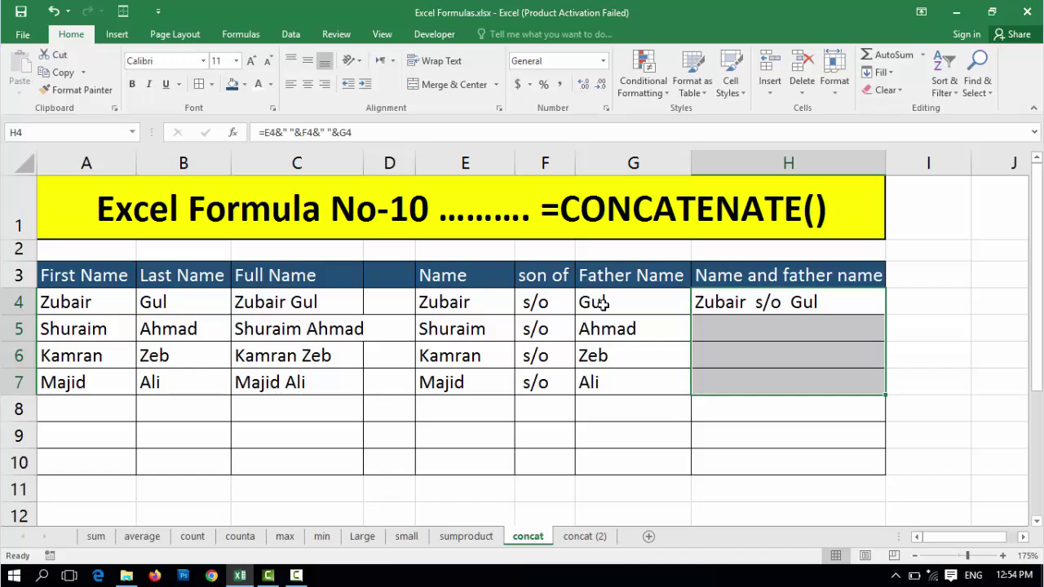
key("ctrl+d")
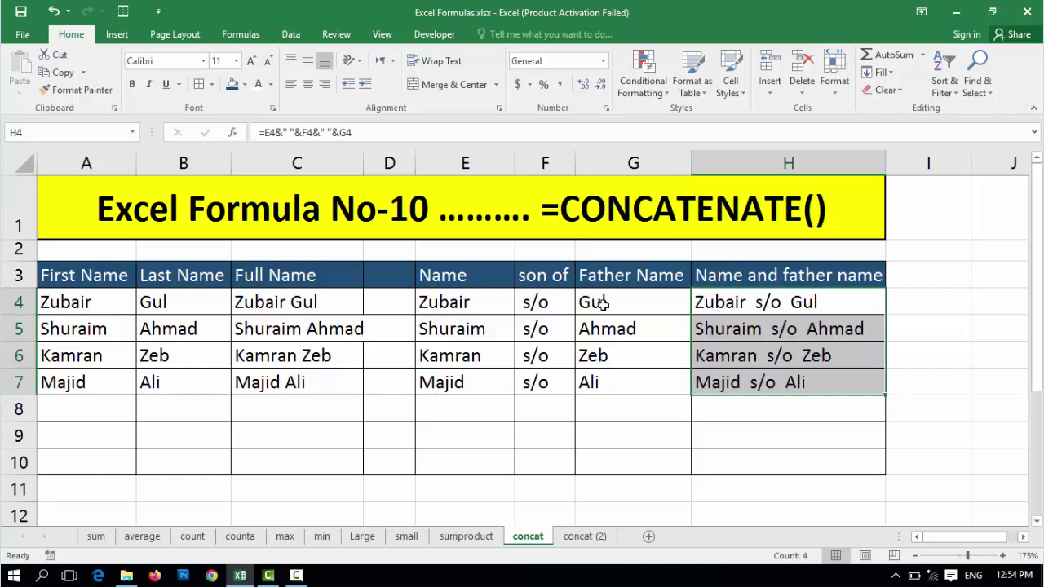
Re-enter the "son of" text in F4 as s/o without a leading space
key("Left")
key("Left")
type("s/")
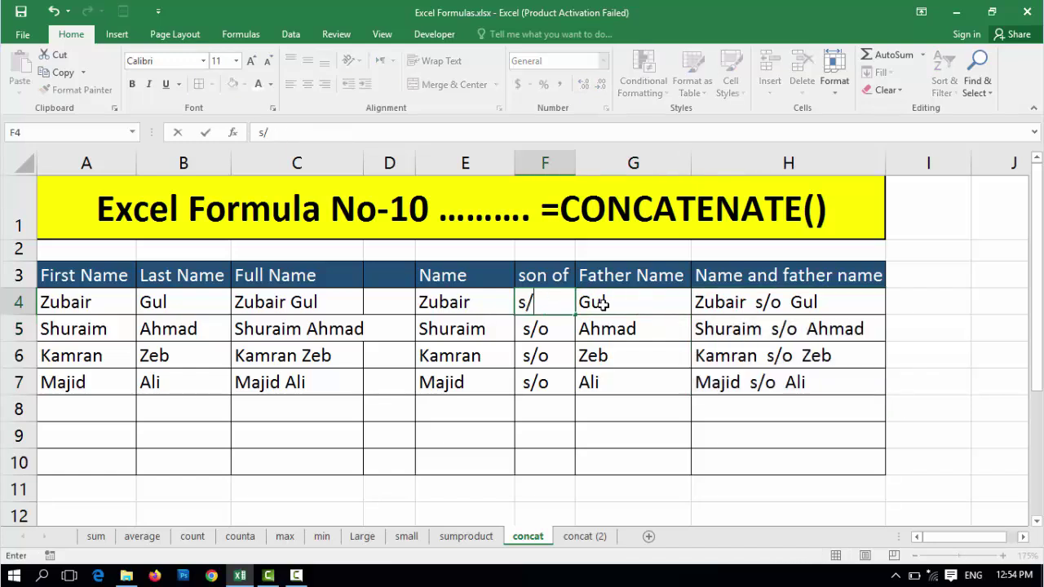
type("o")
key("Return")
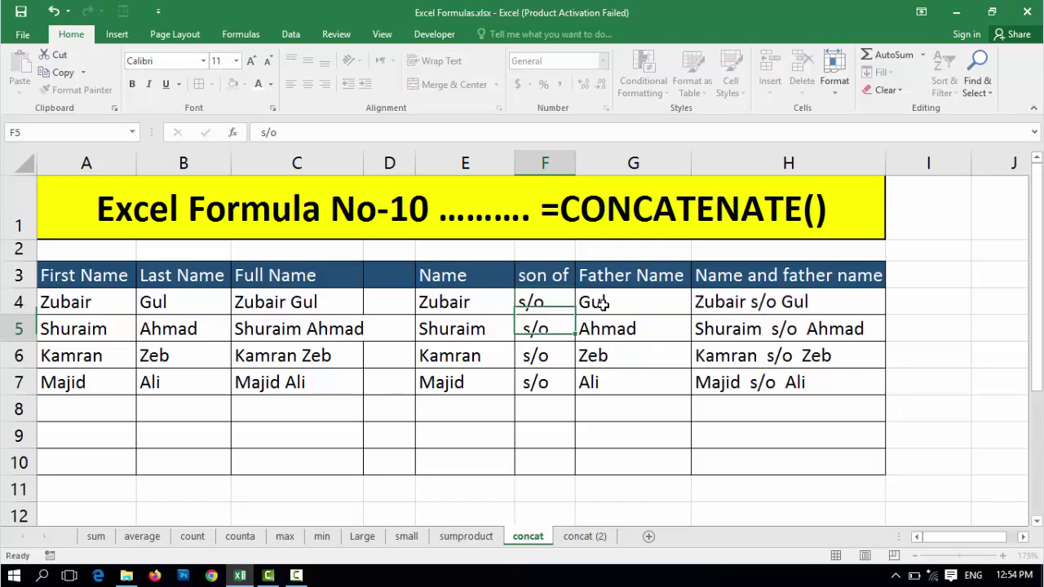
Fill the corrected s/o text from F4 down through F7
key("Up")
key("shift+Down")
key("shift+Down")
key("shift+Down")
key("ctrl+d")
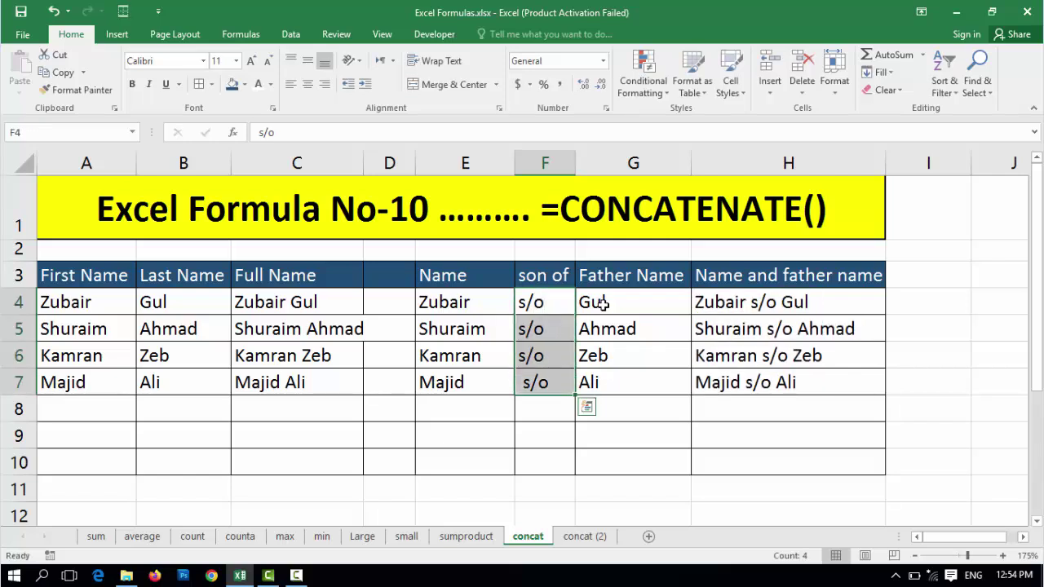
key("Down")
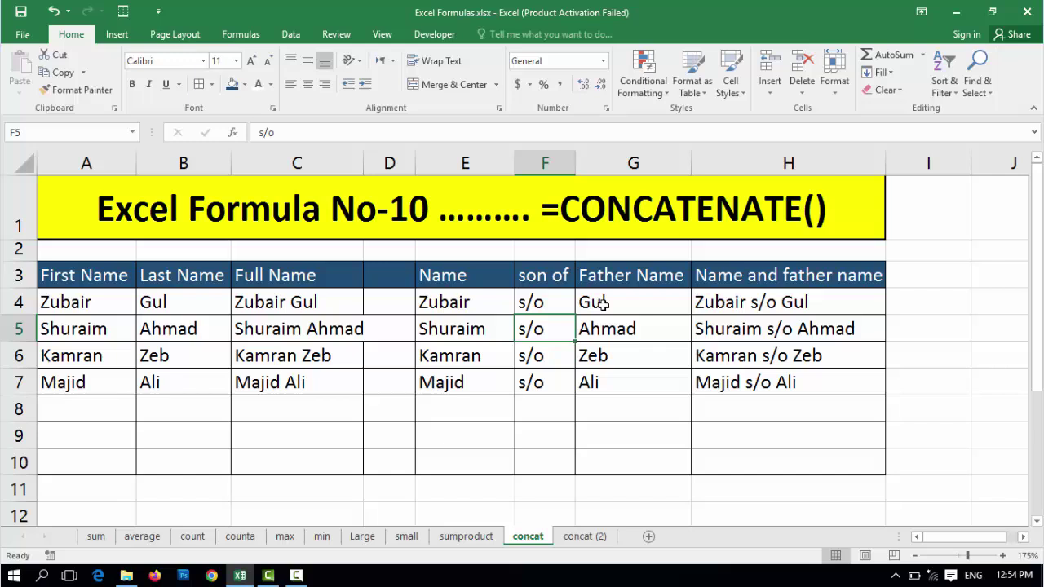
Delete the entire "son of" column F and clear the broken name and father name formulas in G4:G8
left_click(754, 303)
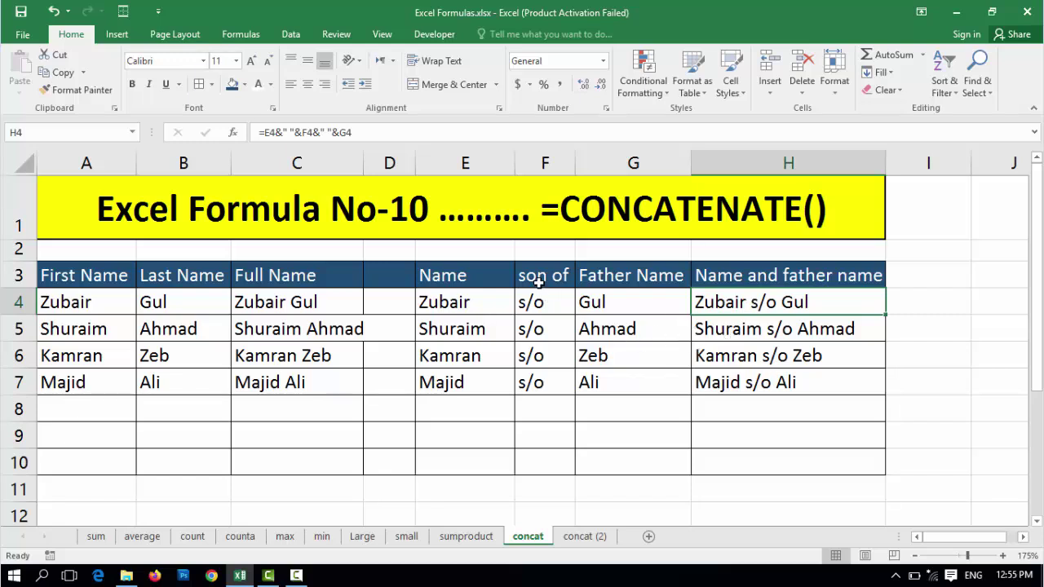
left_click_drag(540, 278, 536, 357)
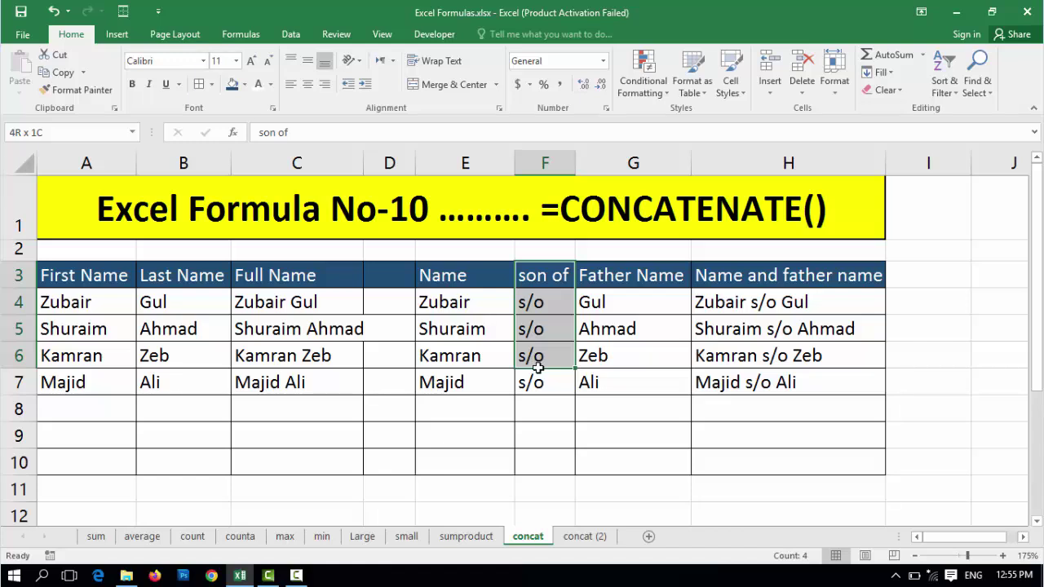
left_click(545, 163)
right_click(545, 163)
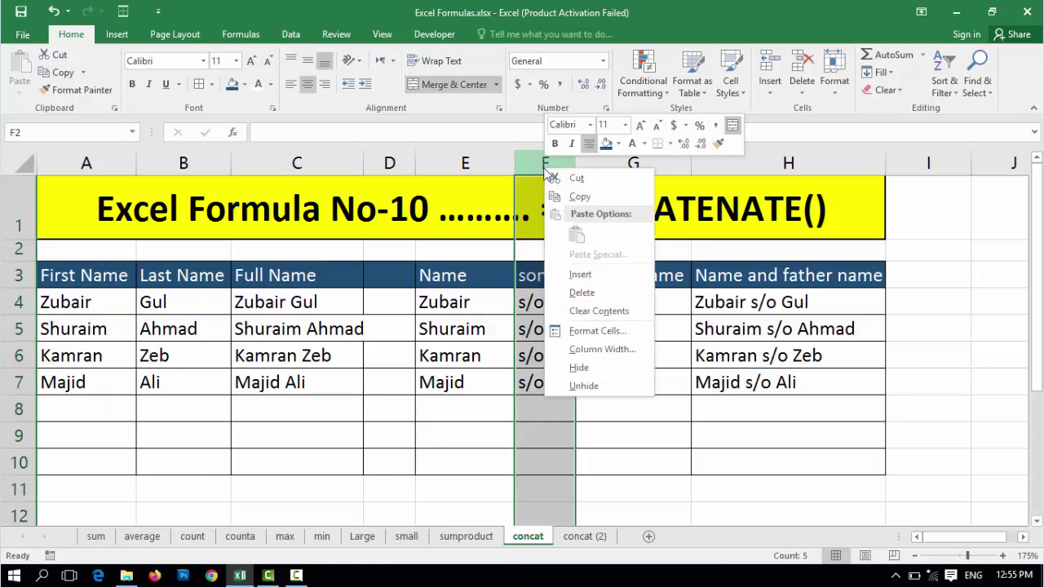
left_click(579, 261)
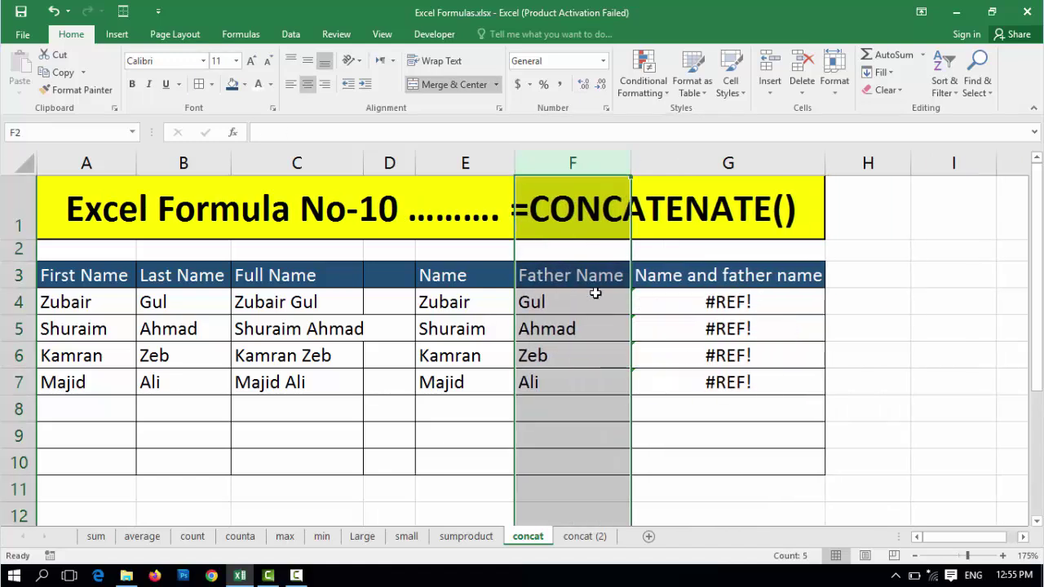
left_click_drag(692, 305, 715, 394)
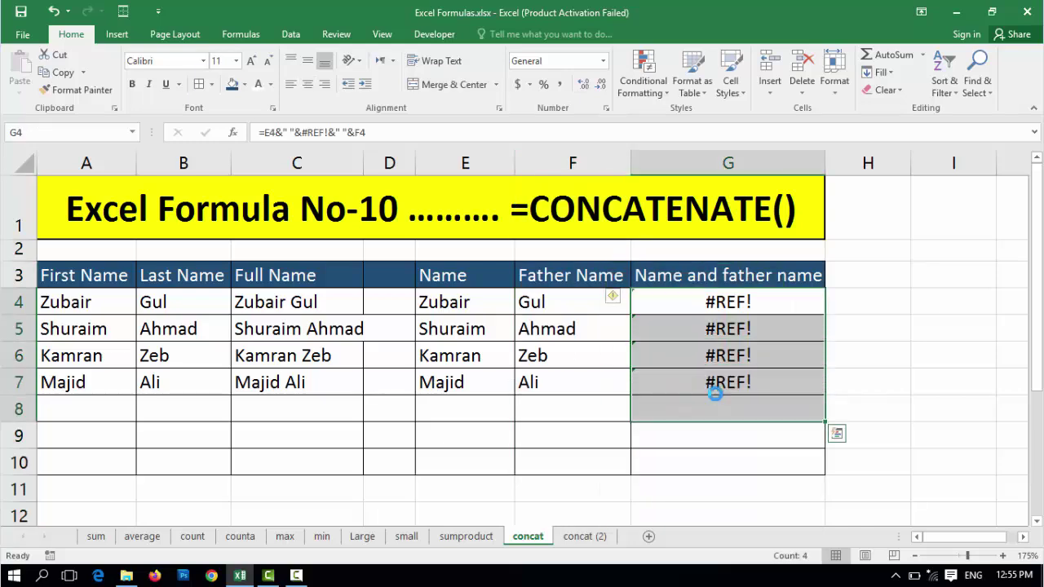
key("Delete")
Enter =E4&" s/o "&F4 in G4 to join the name and father name with s/o text inside the formula
left_click(480, 302)
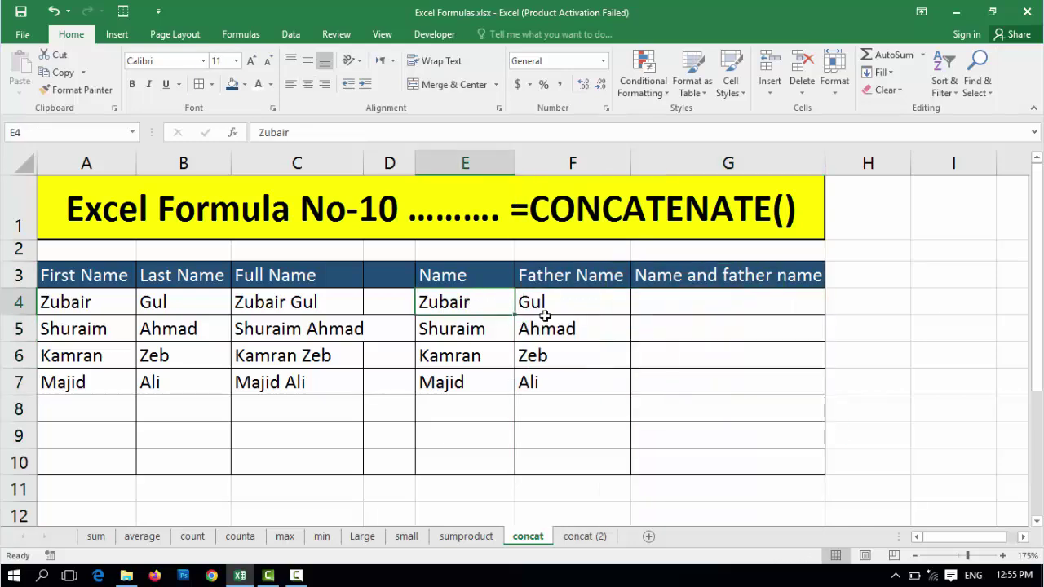
left_click(565, 306)
left_click(672, 301)
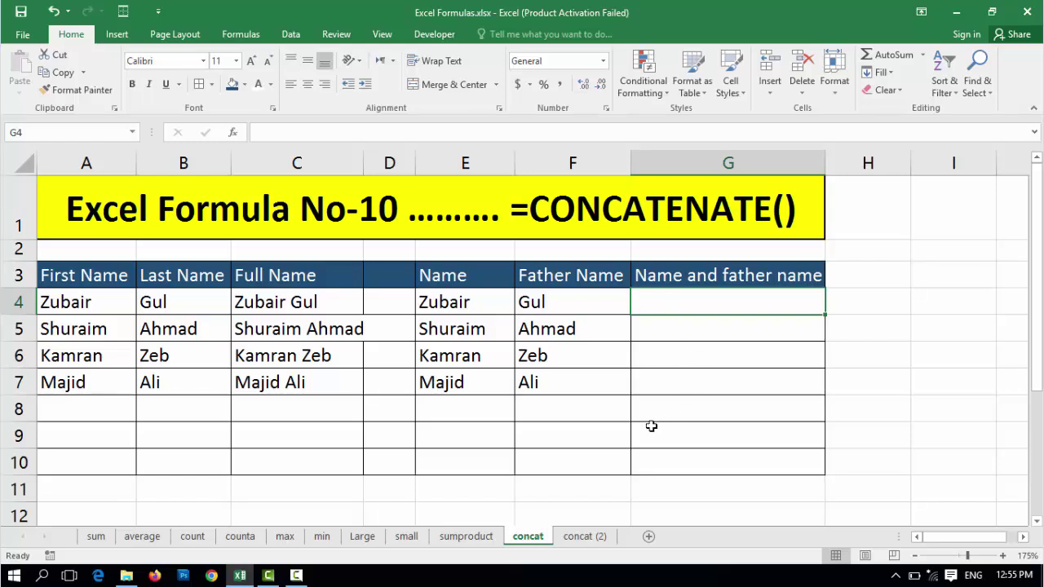
type("=")
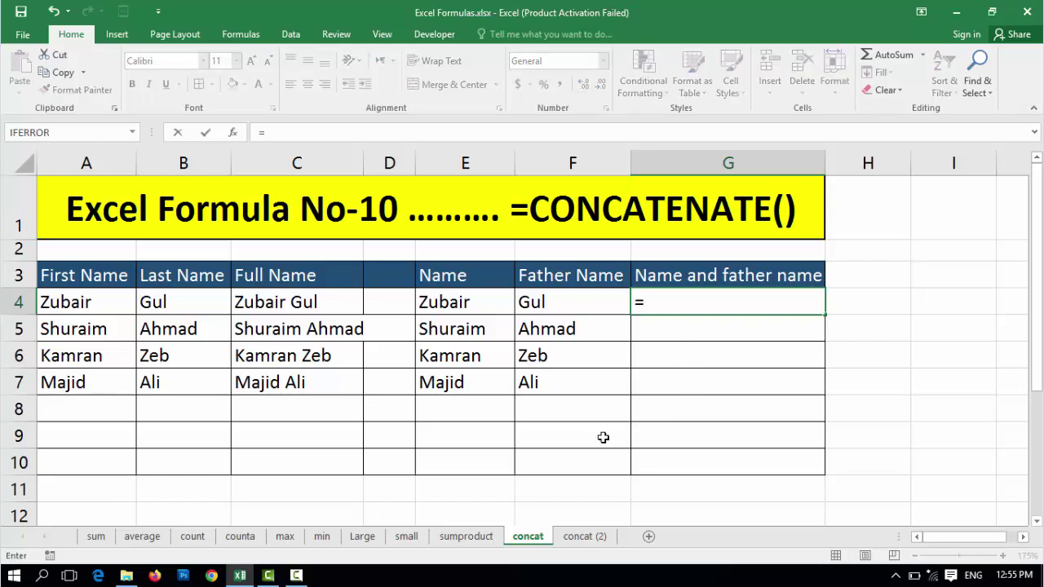
left_click(471, 303)
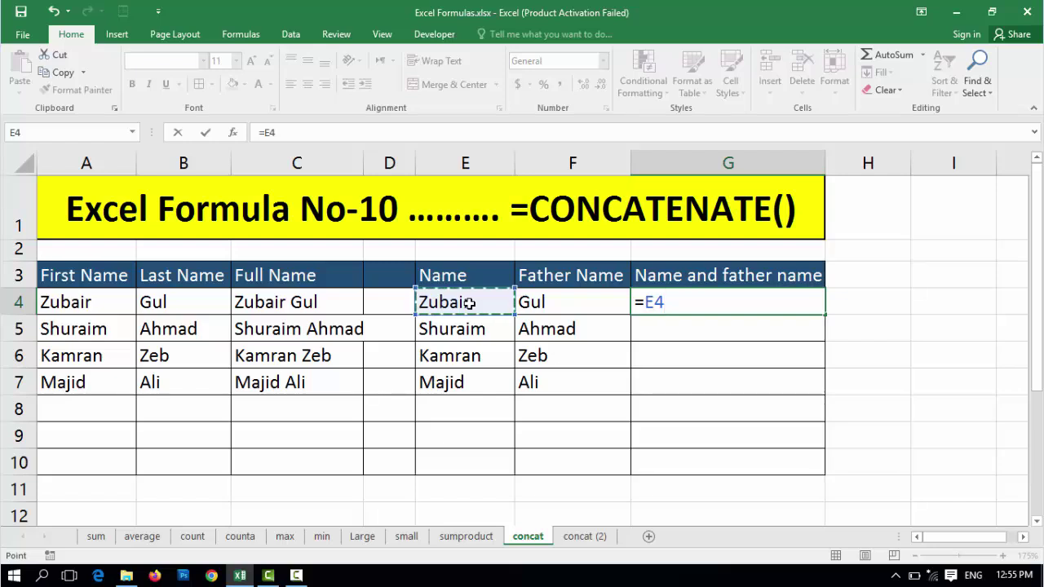
type("&\"")
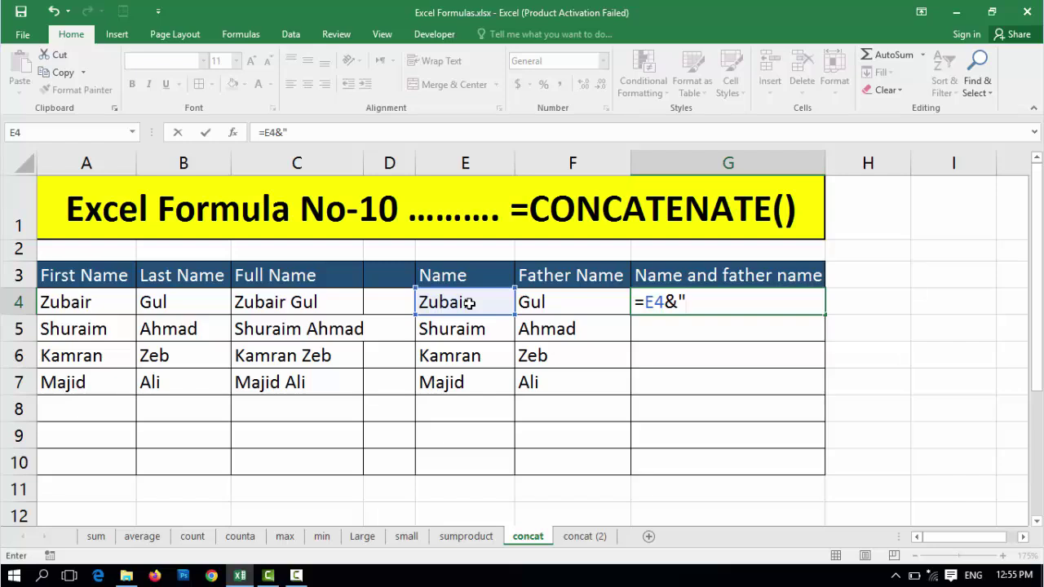
type(" s/o \"&")
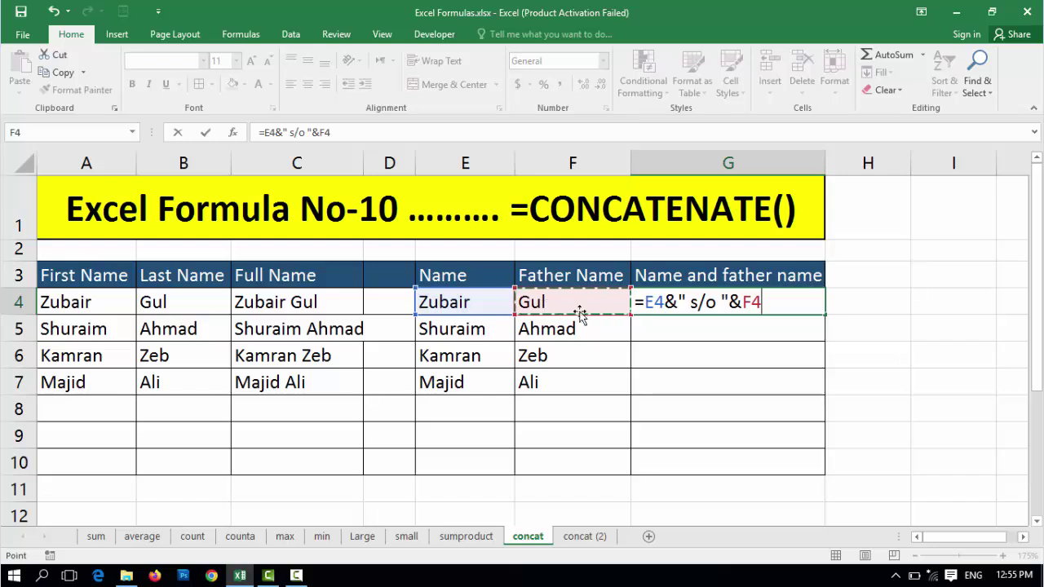
key("Return")
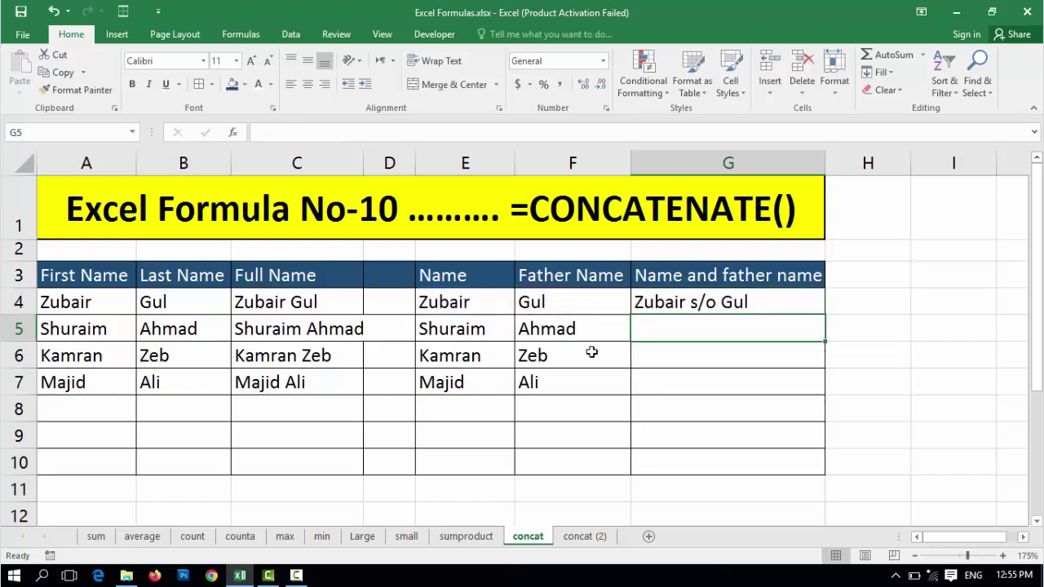
Fill the s/o formula from G4 down through G7
key("Up")
key("shift+Down")
key("shift+Down")
key("shift+Down")
key("ctrl+d")
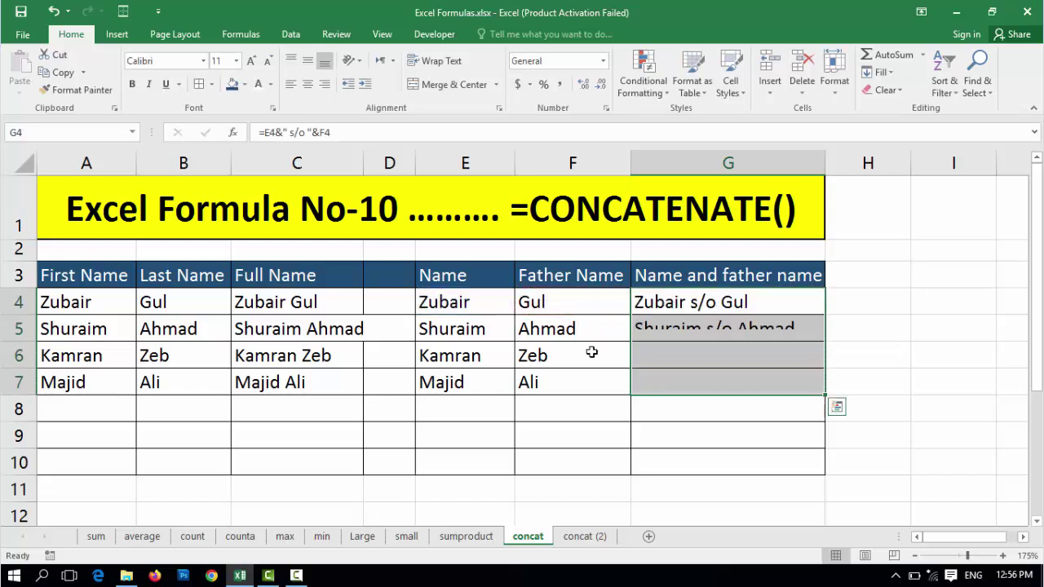
key("Down")
key("Down")
key("Down")
key("Down")
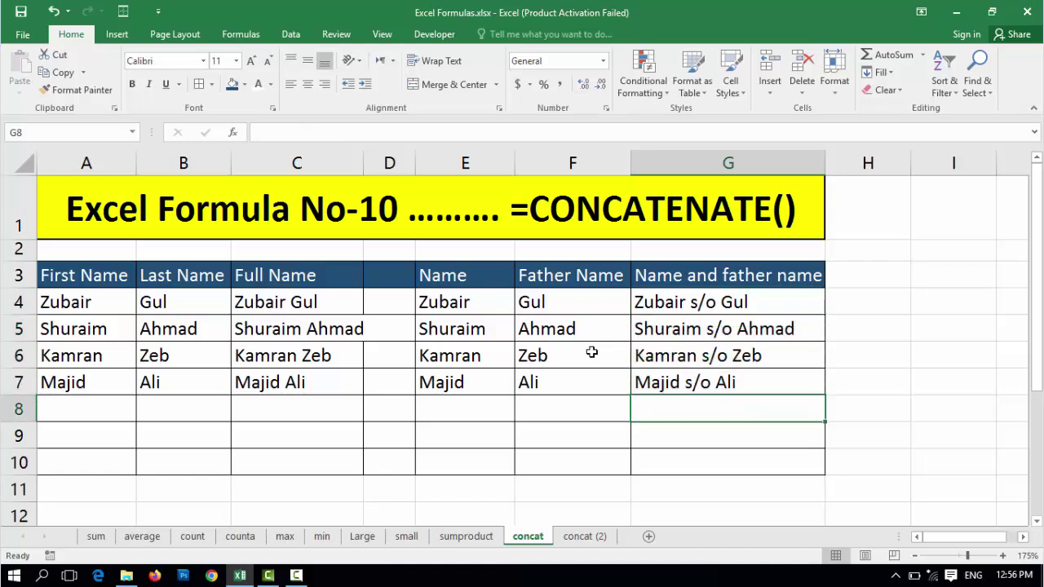
left_click(671, 304)
key("ctrl+c")
key("Escape")
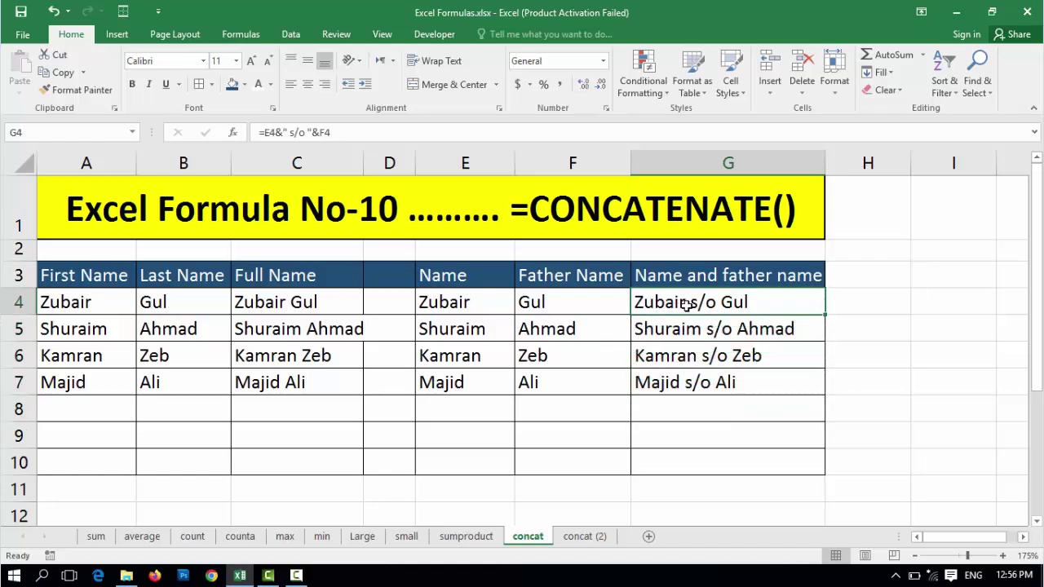